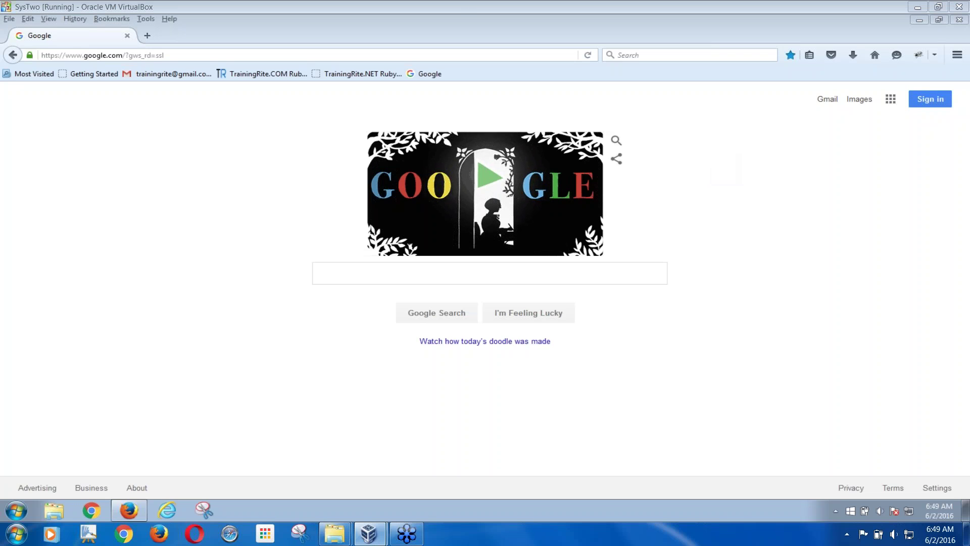
# - Search Google for 'Download JIRA'
pyautogui.click(489, 273)
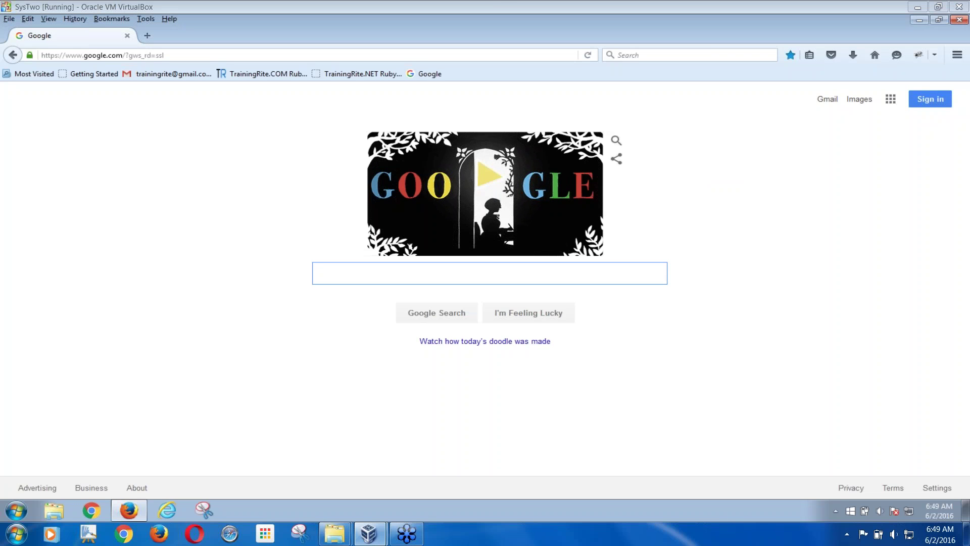
pyautogui.write('Download JIRA')
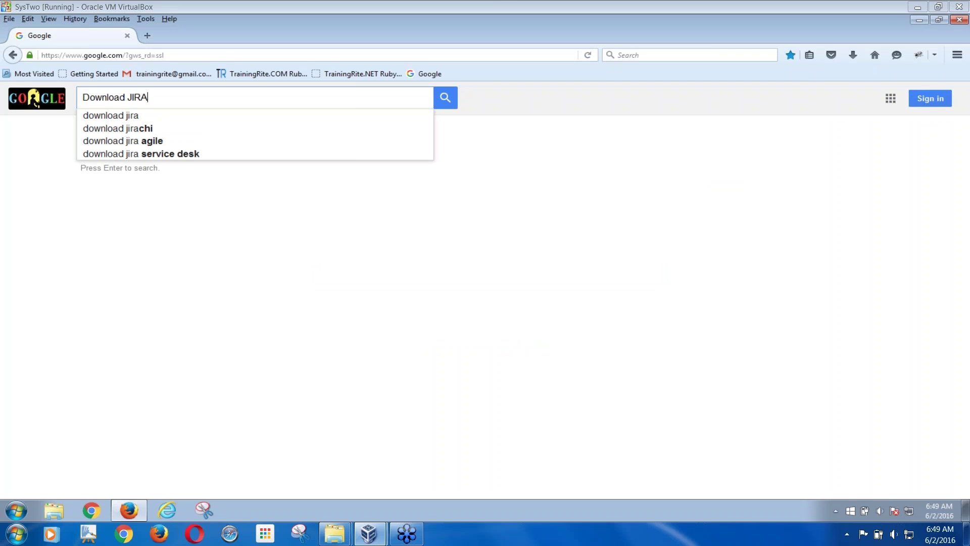
pyautogui.press('Return')
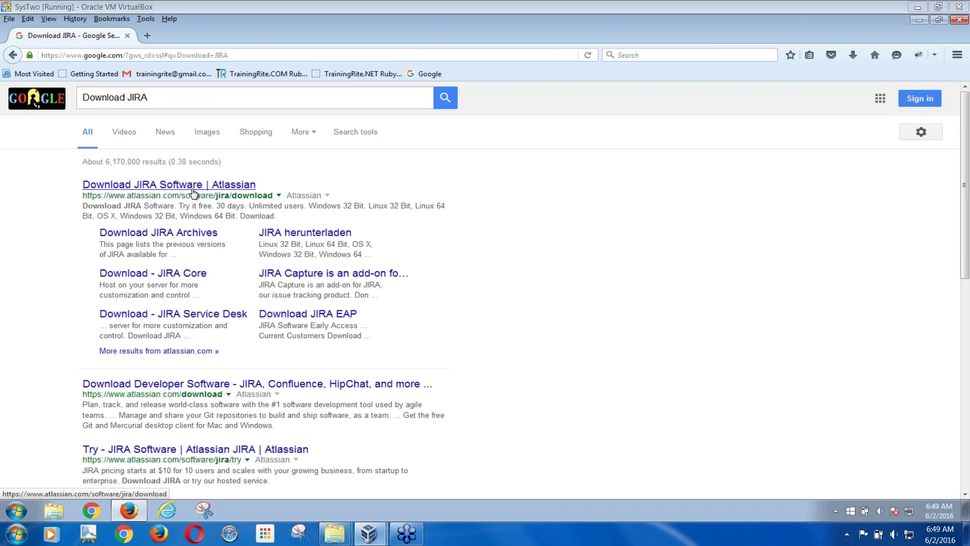
# - Go from the Atlassian download result through the Atlassian home page to the JIRA Software product page
pyautogui.click(185, 189)
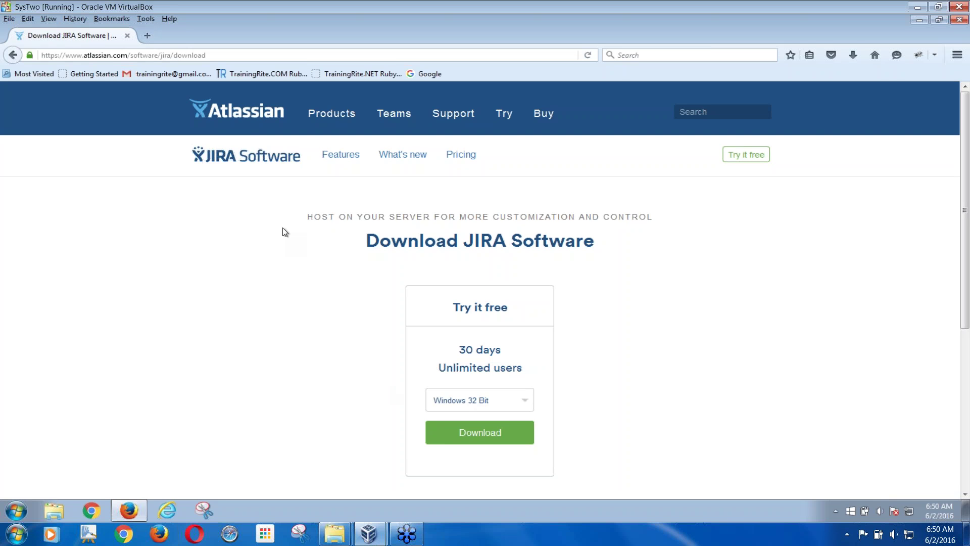
pyautogui.click(216, 117)
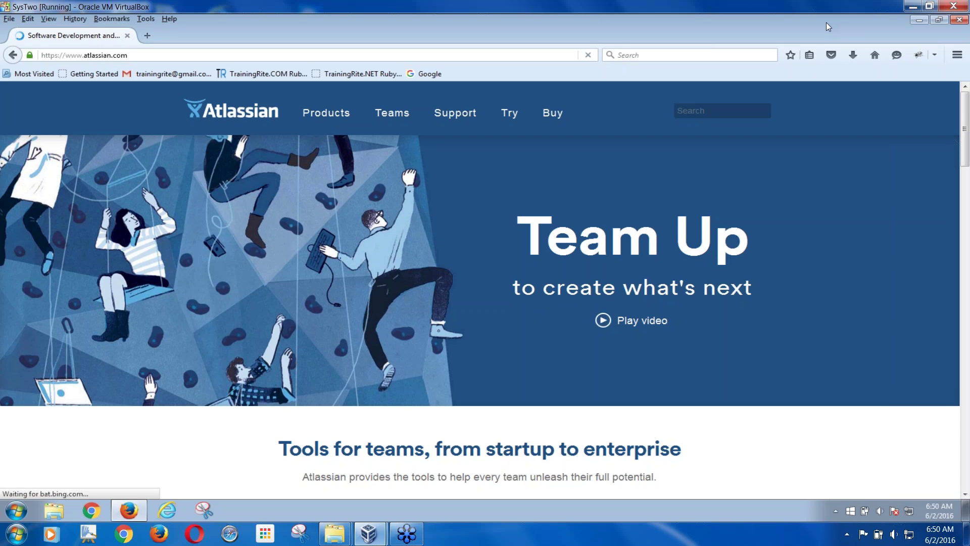
pyautogui.moveTo(963, 172); pyautogui.dragTo(968, 241)
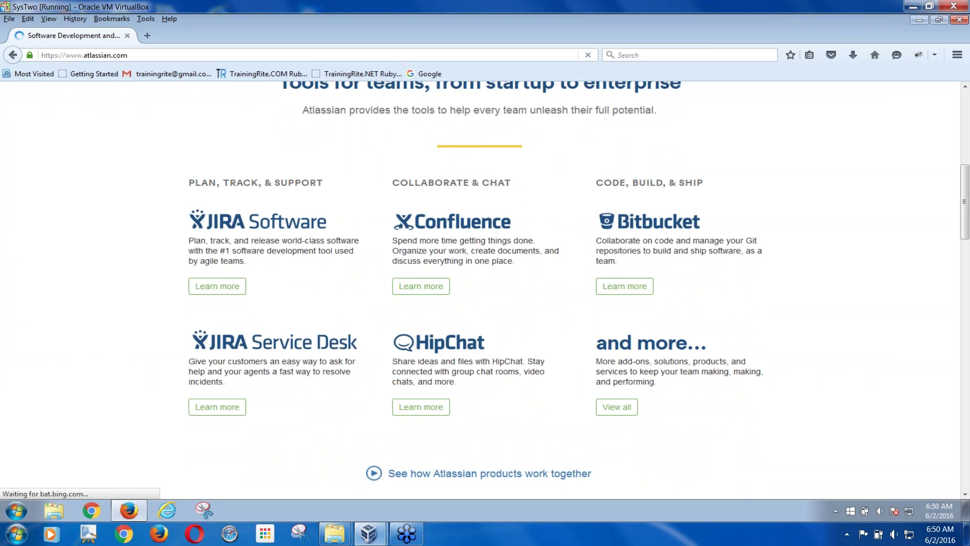
pyautogui.click(227, 228)
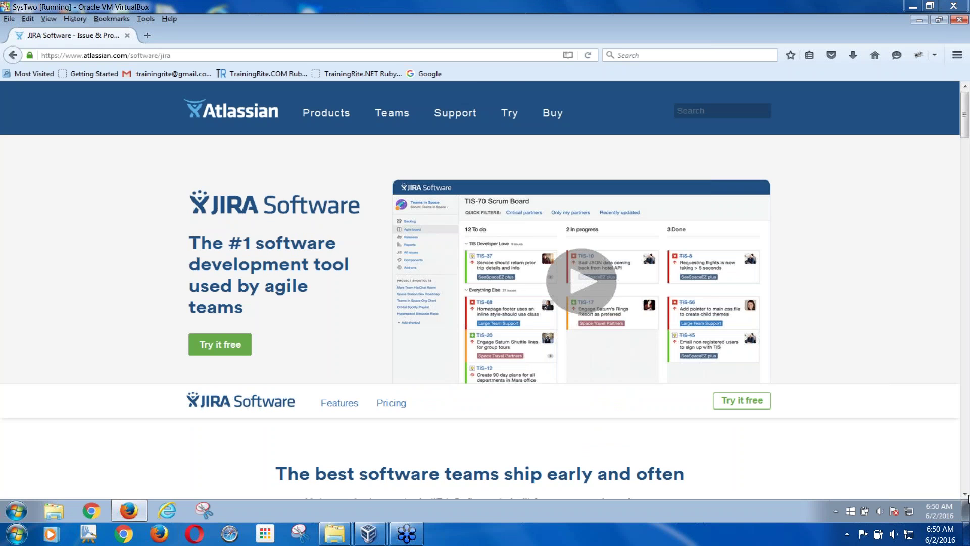
pyautogui.scroll(-5, 965, 494)
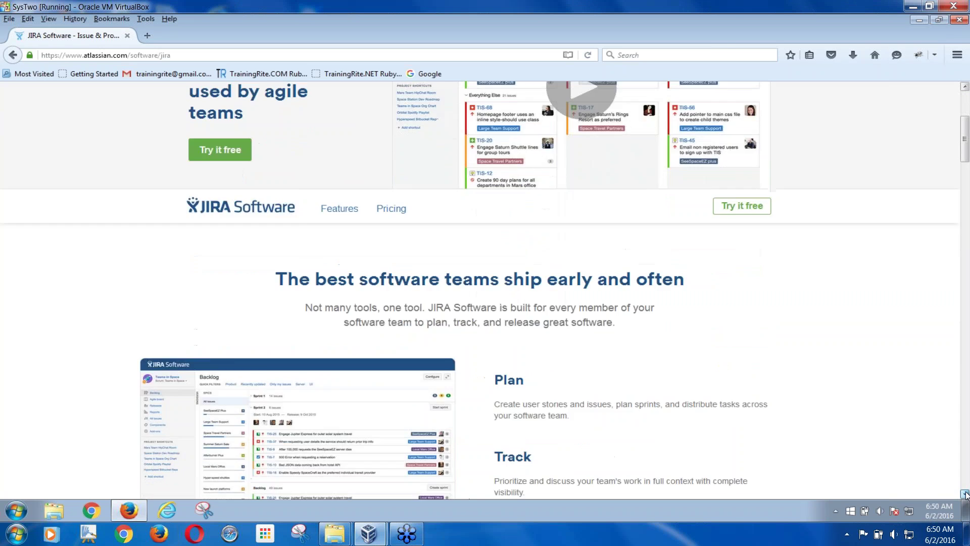
pyautogui.scroll(-8, 965, 494)
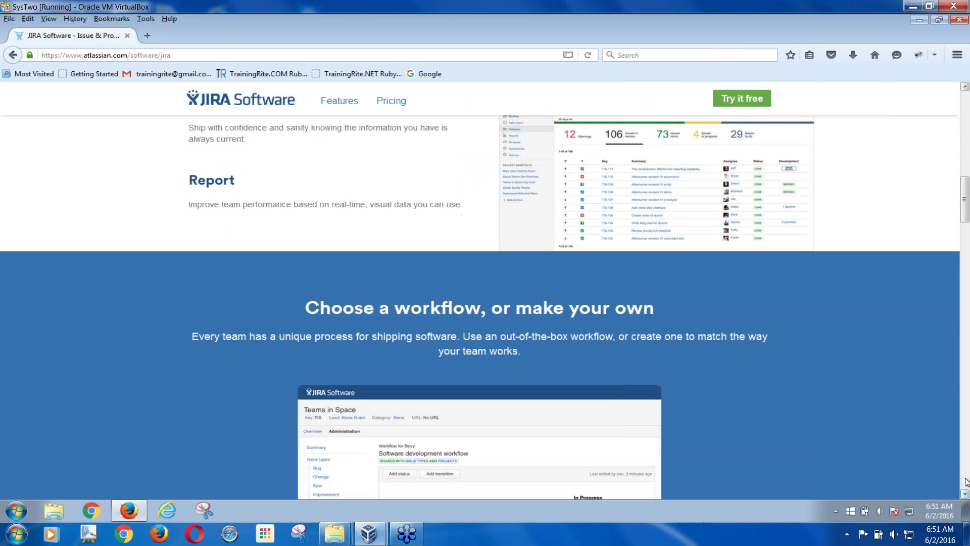
pyautogui.moveTo(965, 208); pyautogui.dragTo(950, 114)
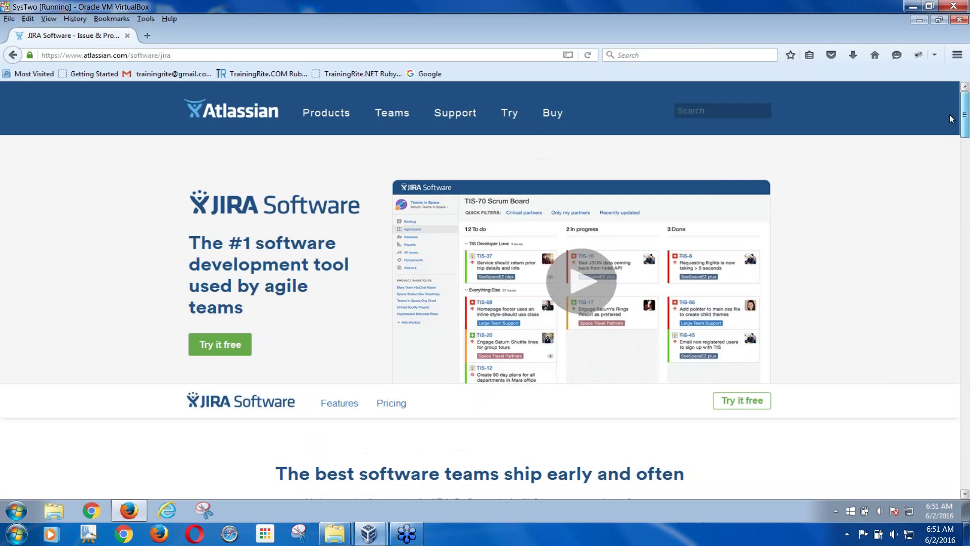
# - Start the JIRA Software-only free trial and place the cursor in the 'Claim your site' field
pyautogui.click(220, 344)
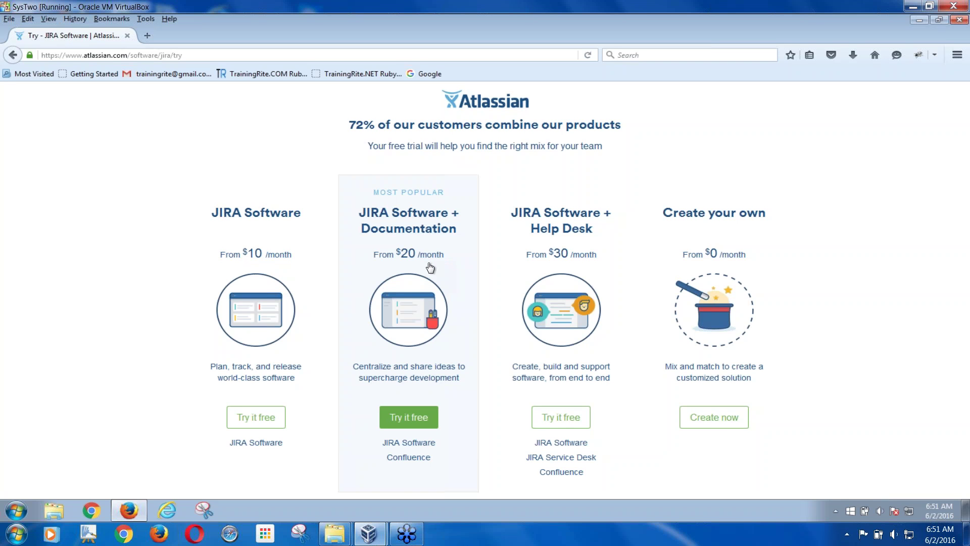
pyautogui.click(257, 447)
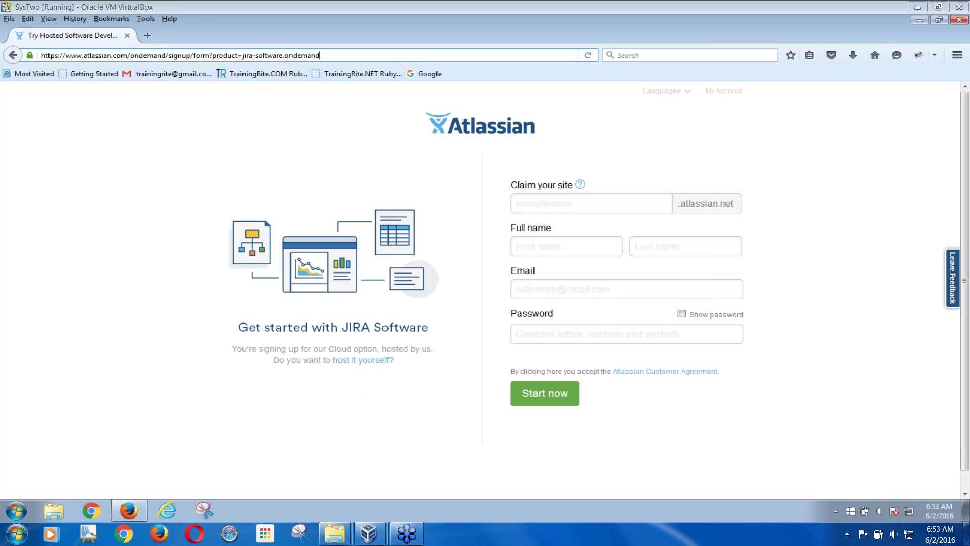
pyautogui.click(617, 201)
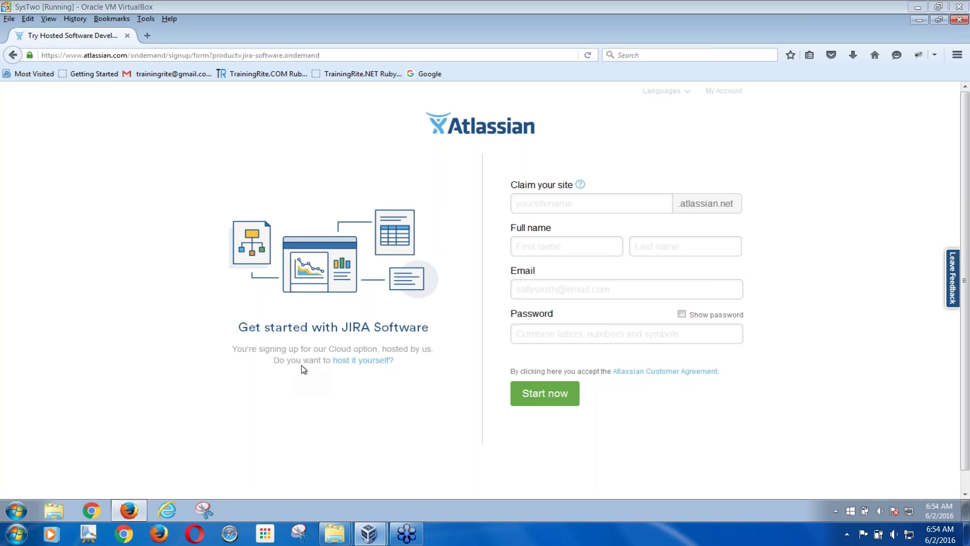
# - Switch to the self-hosted option and save the JIRA Software 7.1.7 Windows 64 Bit installer
pyautogui.click(352, 362)
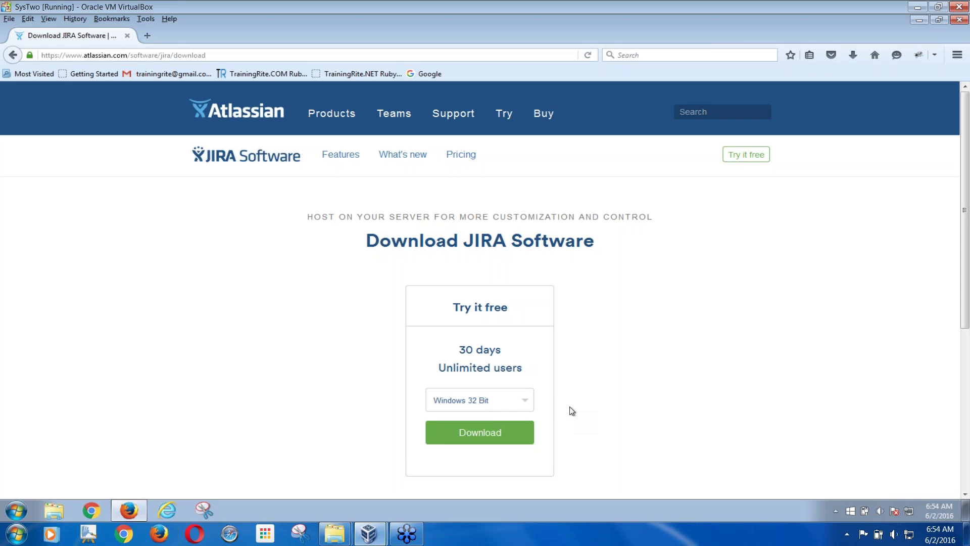
pyautogui.click(524, 404)
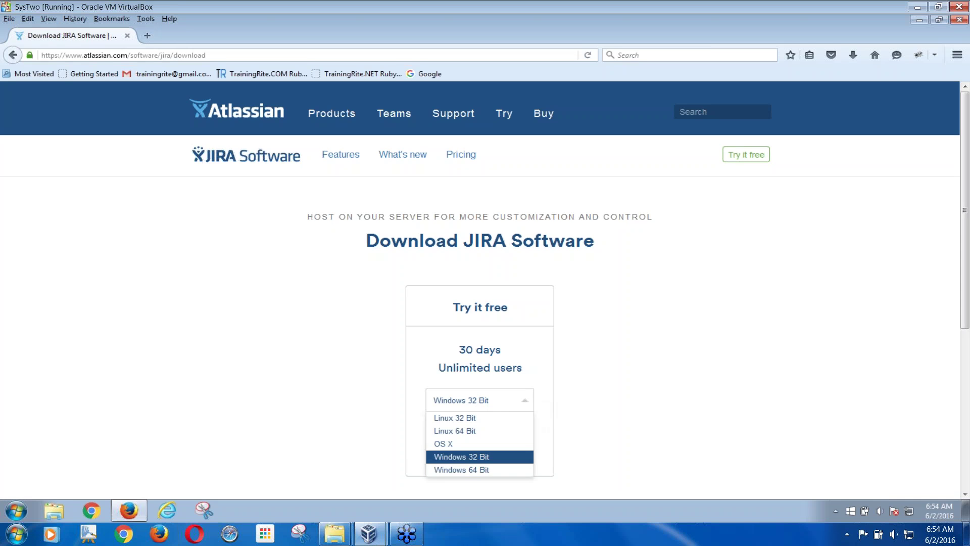
pyautogui.click(455, 469)
pyautogui.click(480, 432)
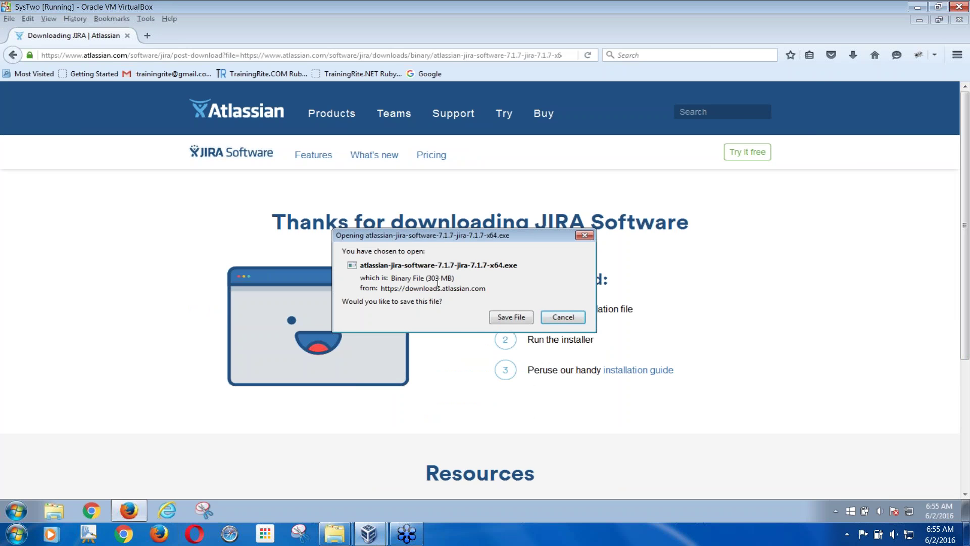
pyautogui.click(503, 319)
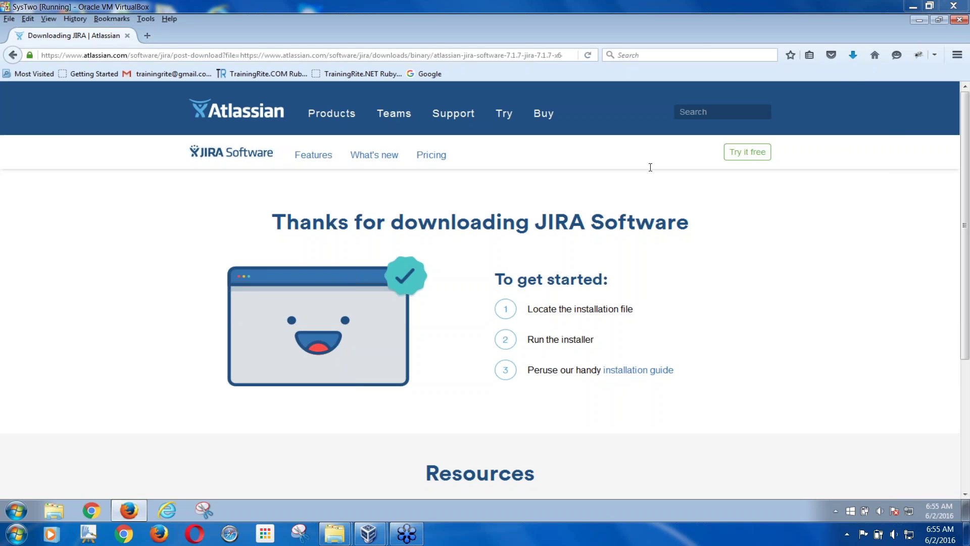
# - Open the folder containing the downloaded JIRA installer from Firefox's download list
pyautogui.click(853, 54)
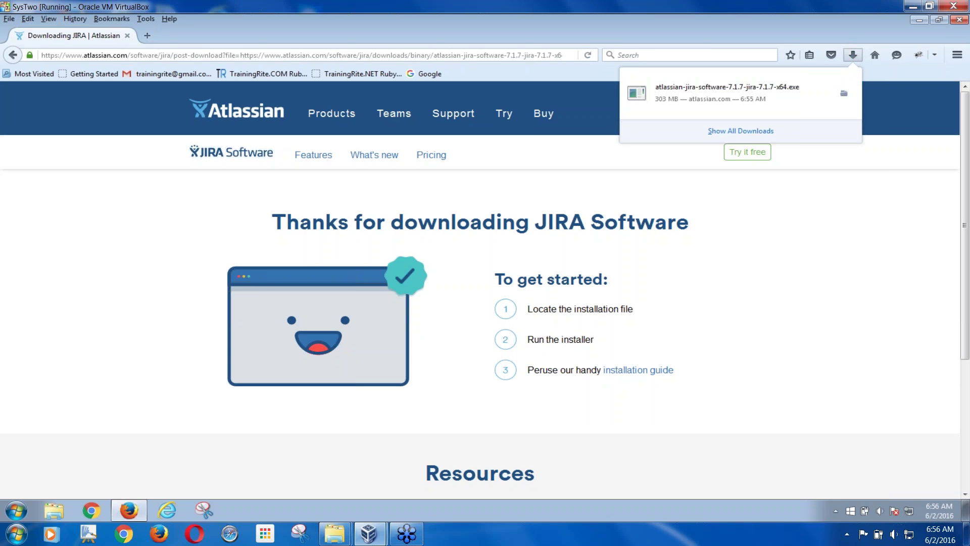
pyautogui.click(747, 136)
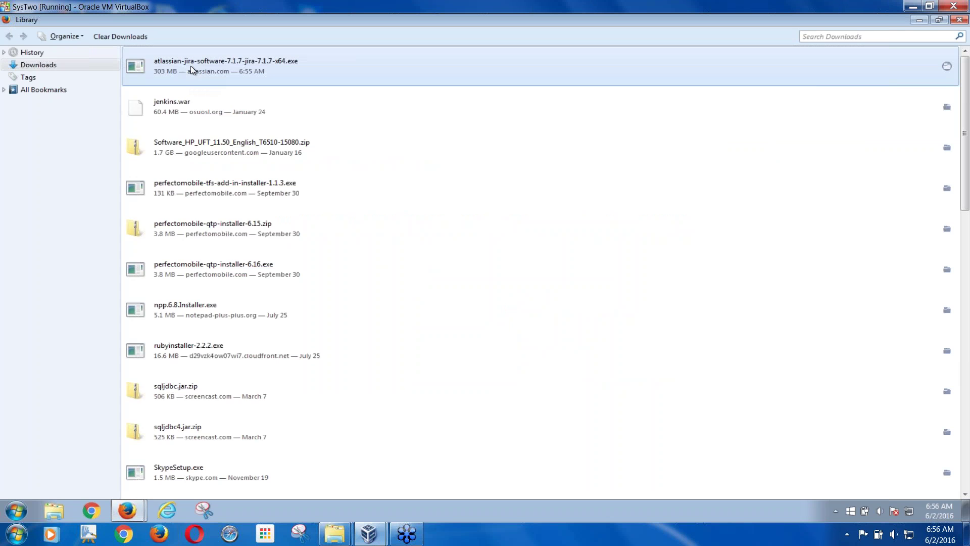
pyautogui.rightClick(191, 66)
pyautogui.click(223, 91)
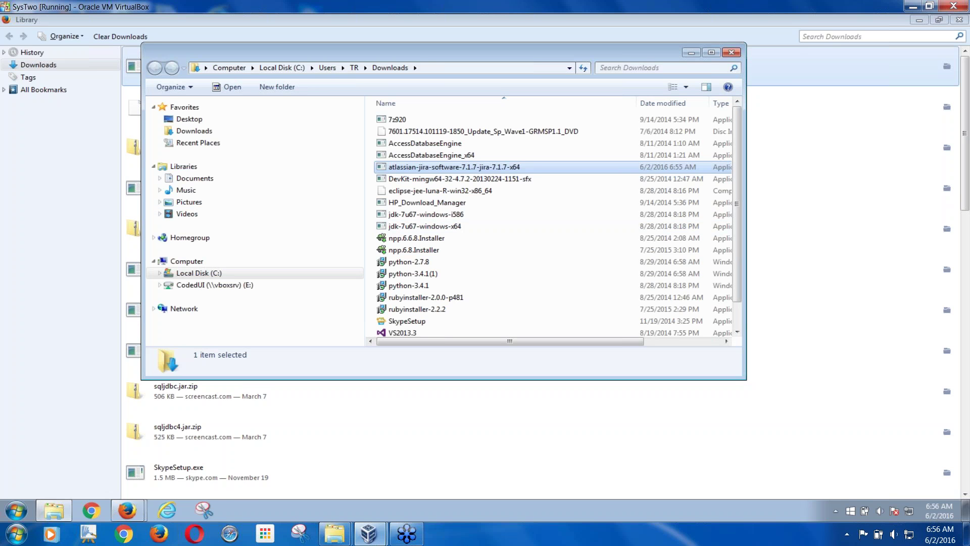
# - Cut the atlassian-jira-software-7.1.7-x64 installer from the Downloads folder
pyautogui.rightClick(399, 168)
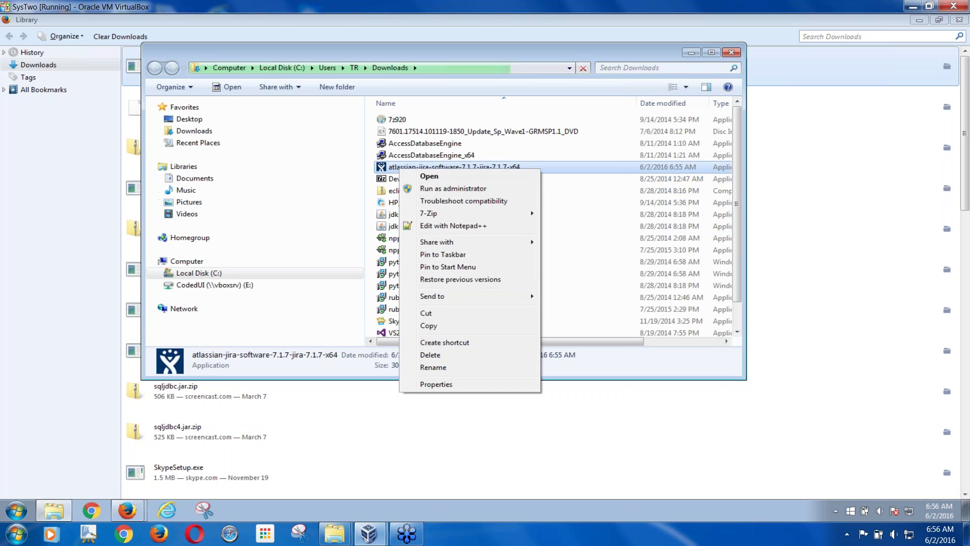
pyautogui.click(427, 314)
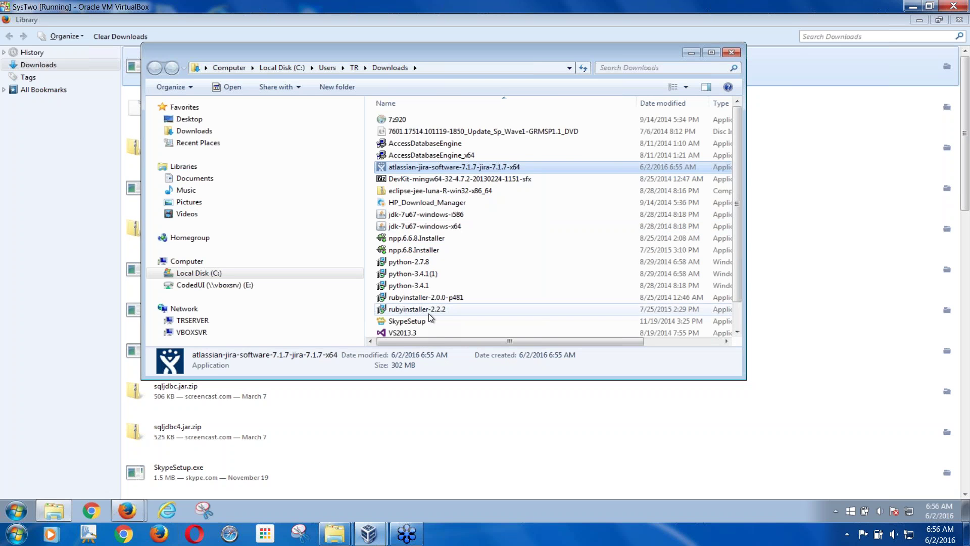
# - Create a new folder named JIRA on Local Disk (C:)
pyautogui.click(210, 276)
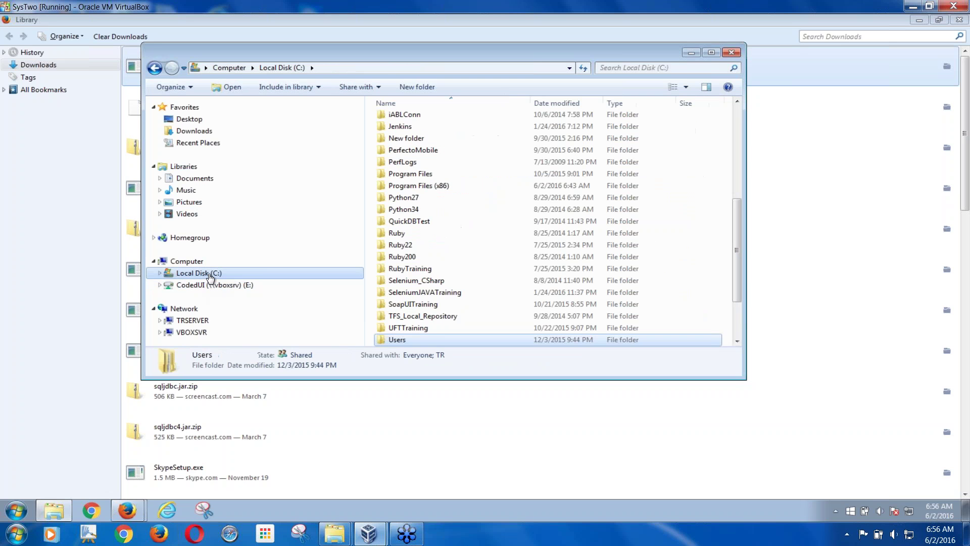
pyautogui.click(711, 53)
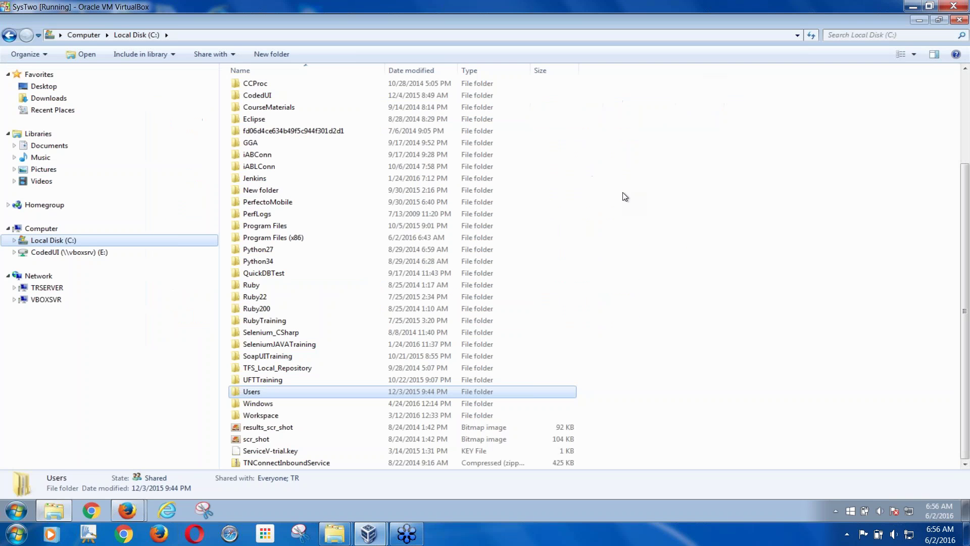
pyautogui.click(276, 54)
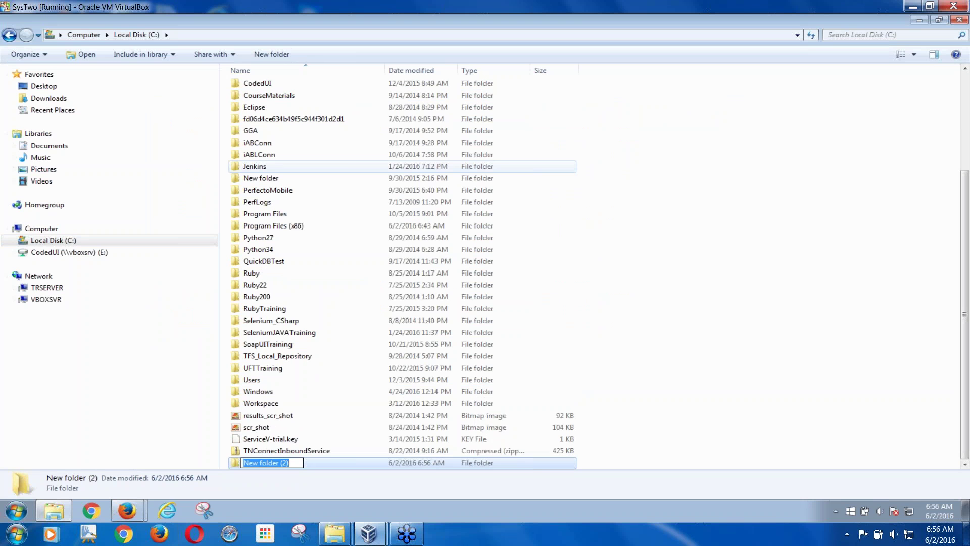
pyautogui.write('JIRA')
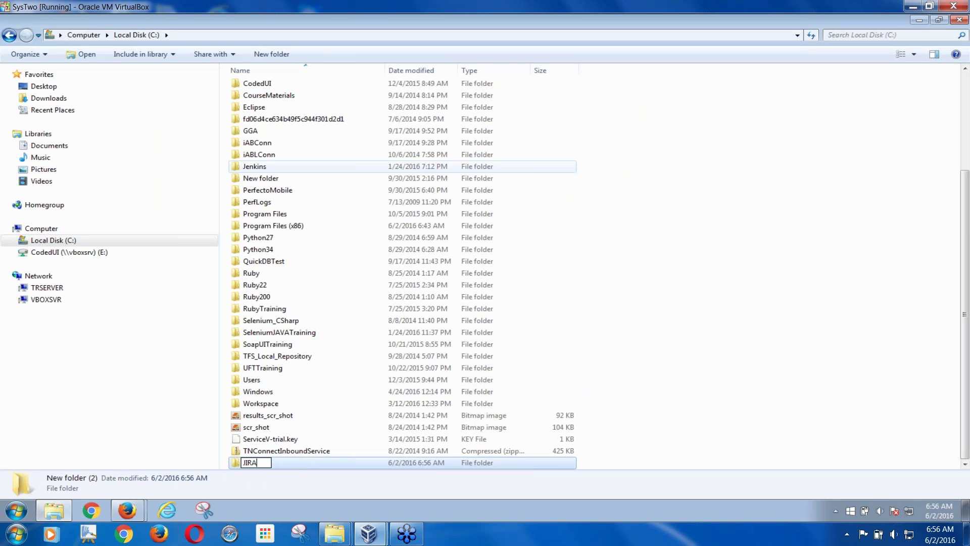
pyautogui.press('Return')
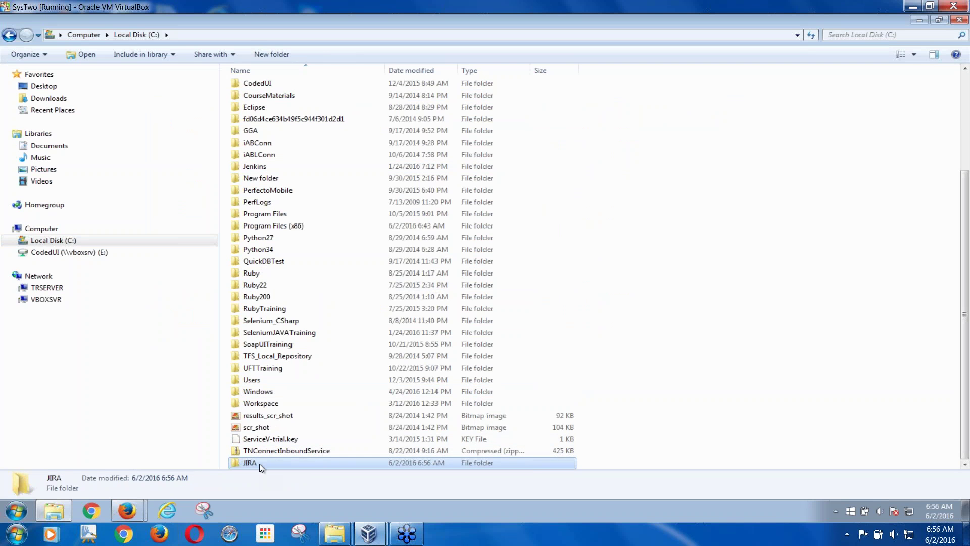
# - Paste the JIRA installer into the new C:\JIRA folder
pyautogui.doubleClick(259, 462)
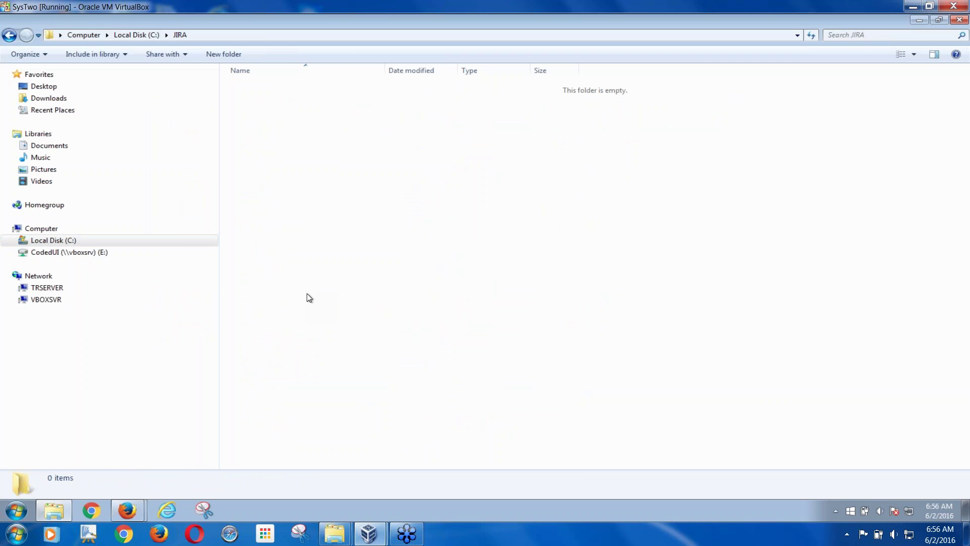
pyautogui.rightClick(307, 293)
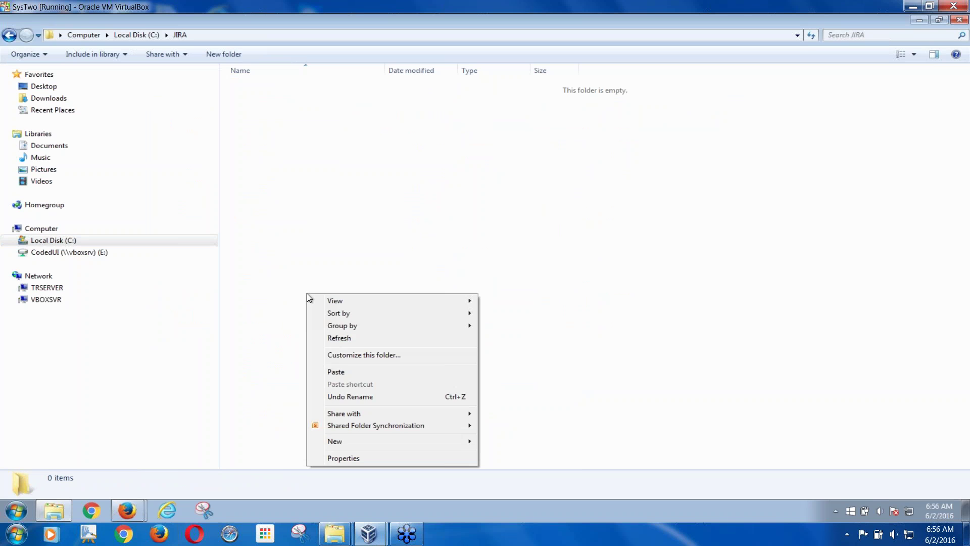
pyautogui.click(347, 372)
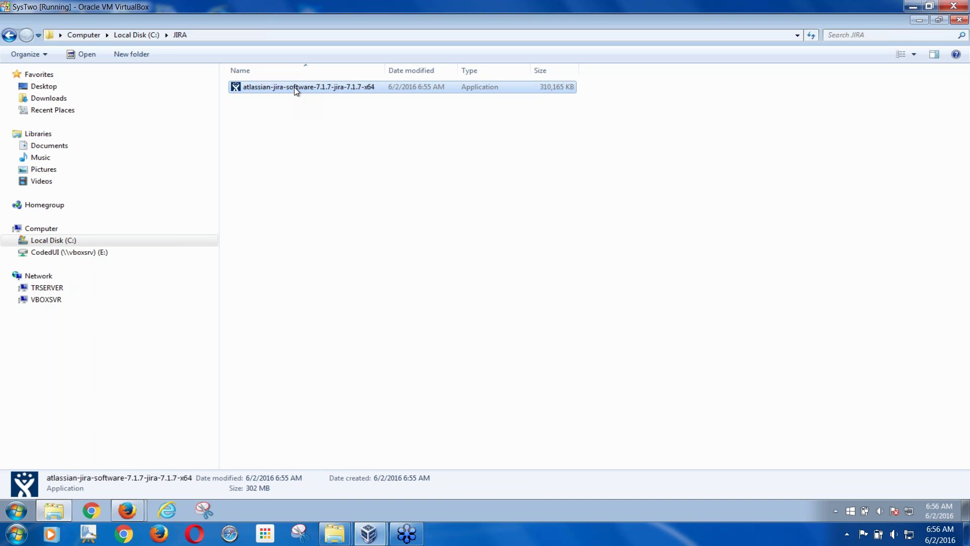
# - Launch the JIRA installer and allow it to run past the security warning
pyautogui.press('Return')
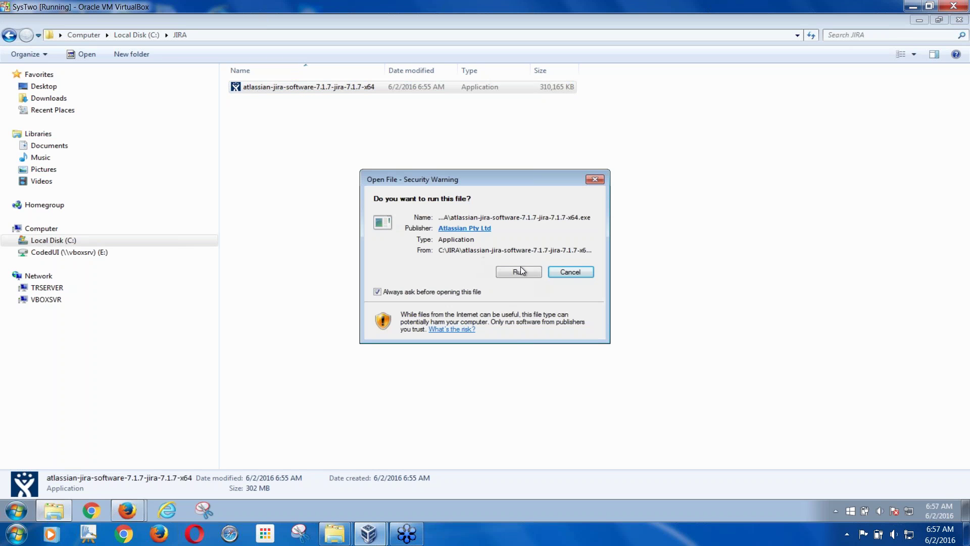
pyautogui.click(525, 273)
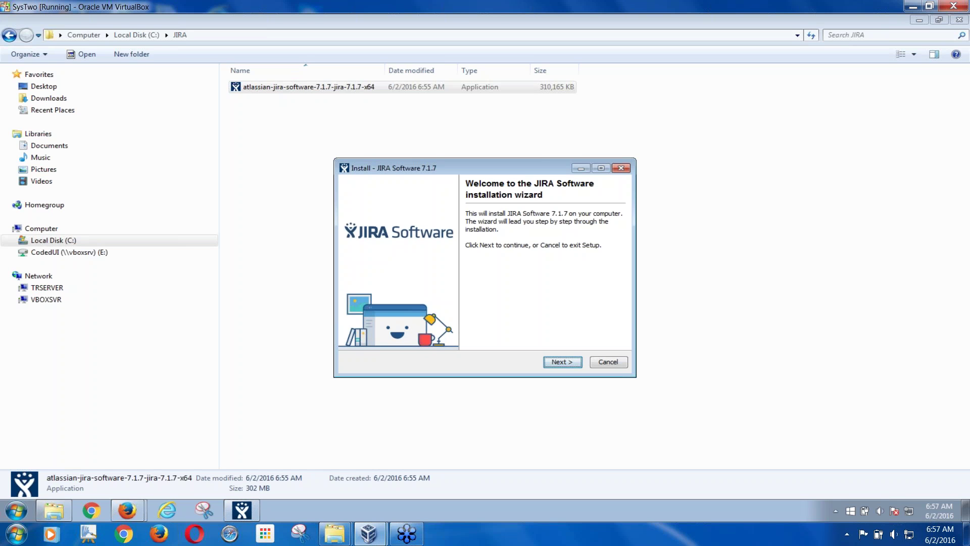
# - Move past the Welcome page and choose Custom Install in the JIRA installer
pyautogui.click(559, 362)
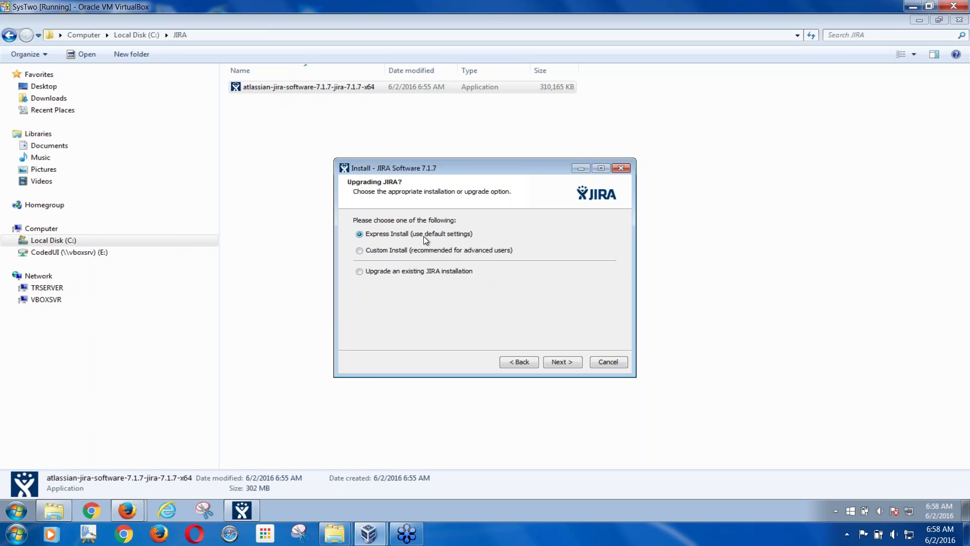
pyautogui.click(366, 252)
pyautogui.click(563, 362)
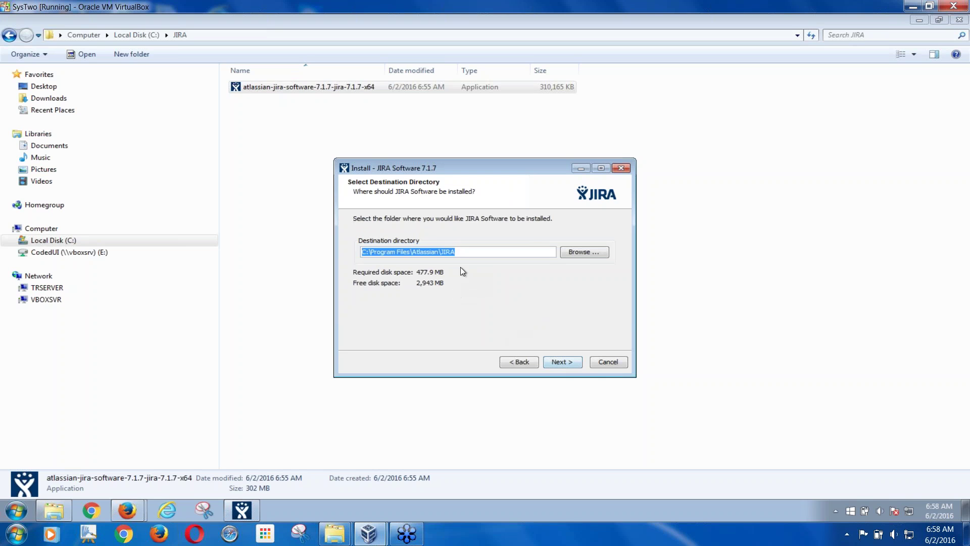
# - Accept the default C:\Program Files\Atlassian\JIRA destination and the default JIRA home directory
pyautogui.click(463, 253)
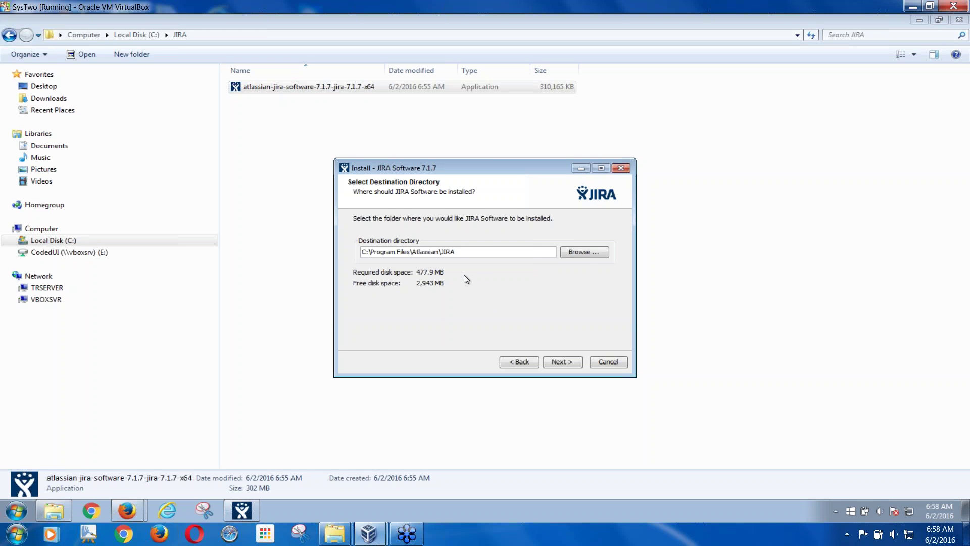
pyautogui.click(563, 360)
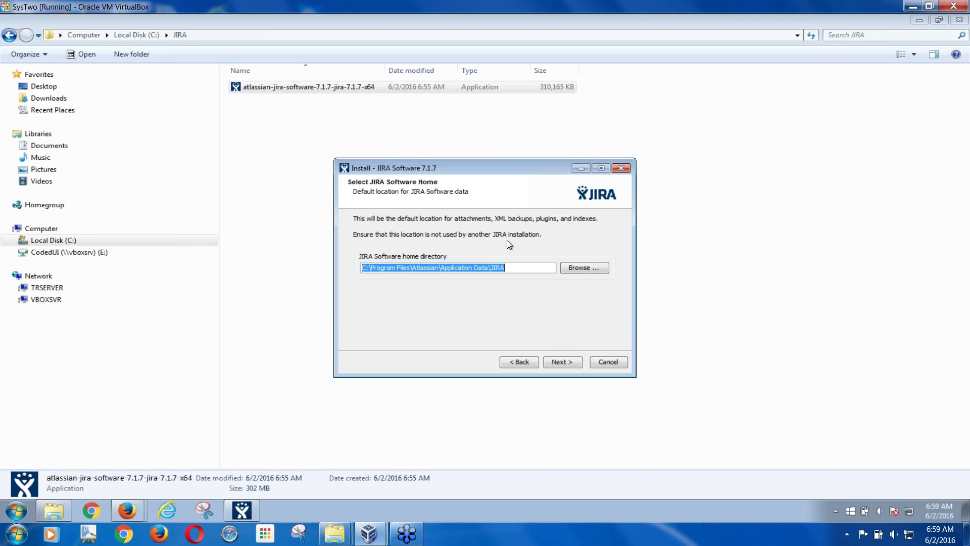
pyautogui.click(562, 361)
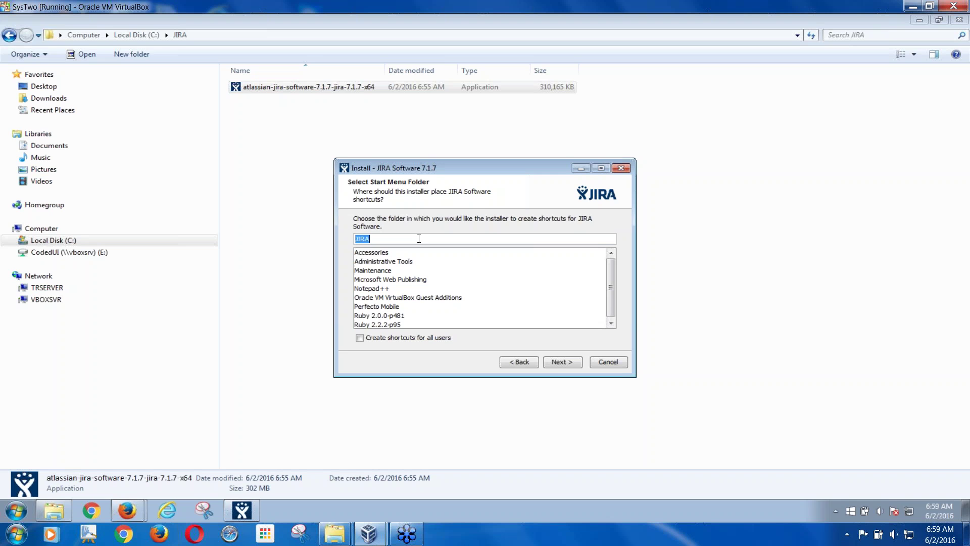
# - Keep 'JIRA' as the Start Menu folder and continue to the Configure TCP Ports step
pyautogui.click(558, 362)
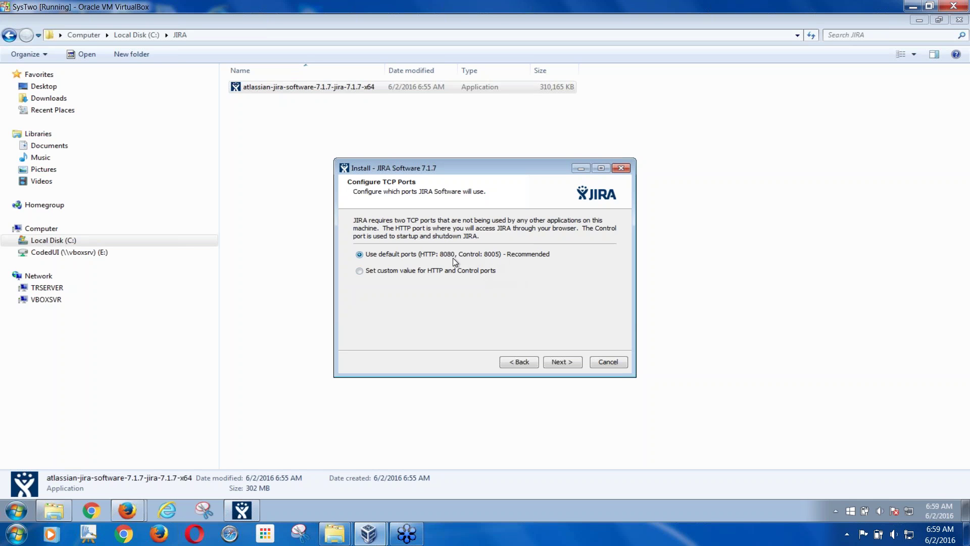
# - Switch to custom ports and change the HTTP port from 8080 to 8090, keeping control port 8005
pyautogui.click(360, 272)
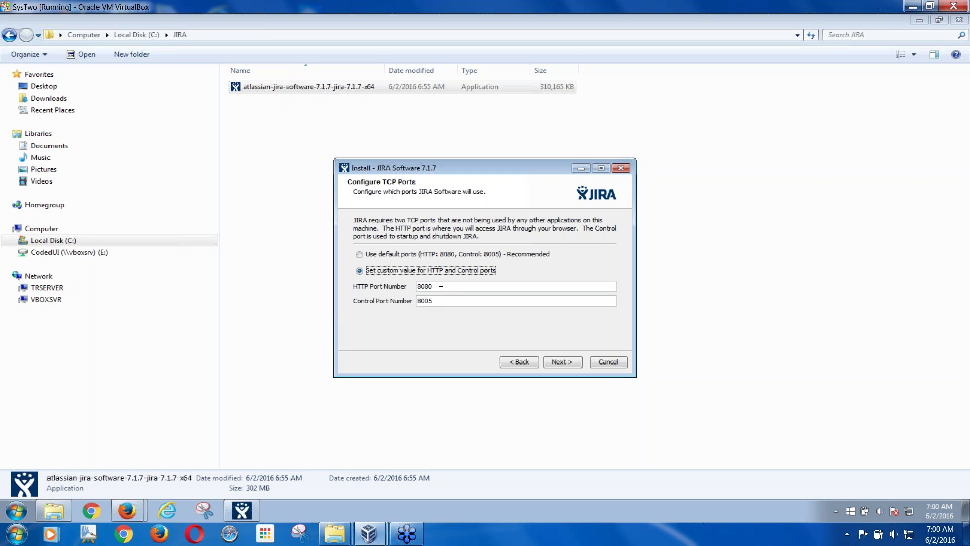
pyautogui.press('Tab')
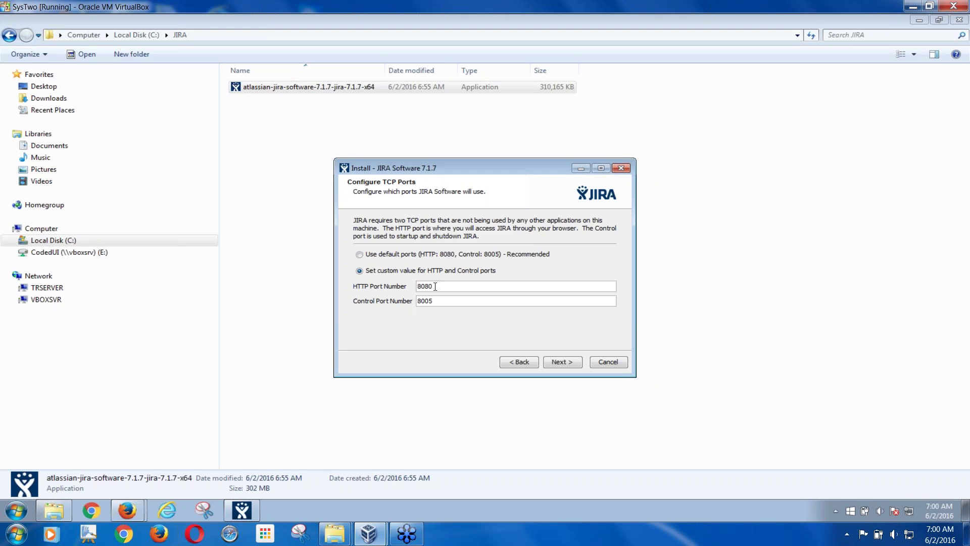
pyautogui.moveTo(425, 286); pyautogui.dragTo(435, 286)
pyautogui.write('90')
# - Accept ports 8090/8005 and allow JIRA Software 7.1.7 through Windows Firewall on private networks
pyautogui.click(568, 362)
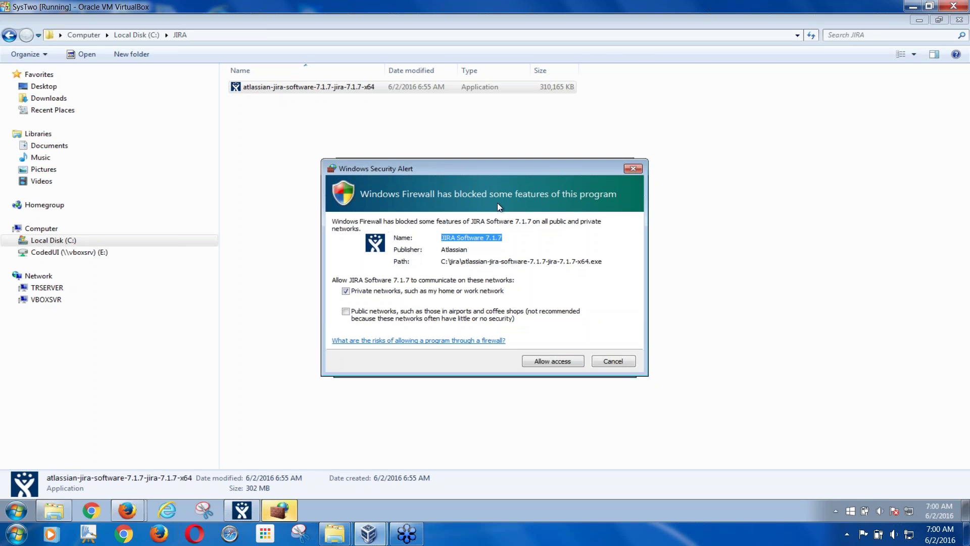
pyautogui.moveTo(466, 181); pyautogui.dragTo(468, 308)
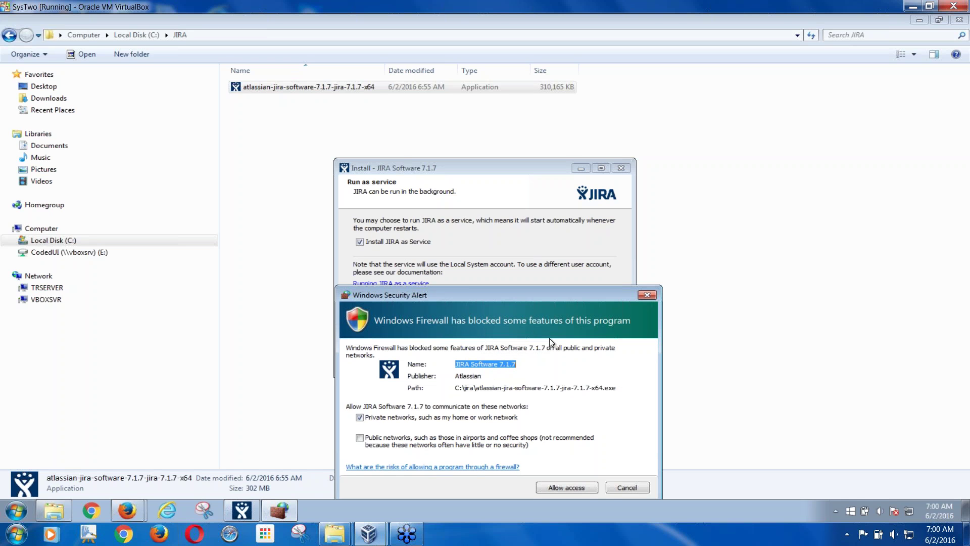
pyautogui.click(573, 488)
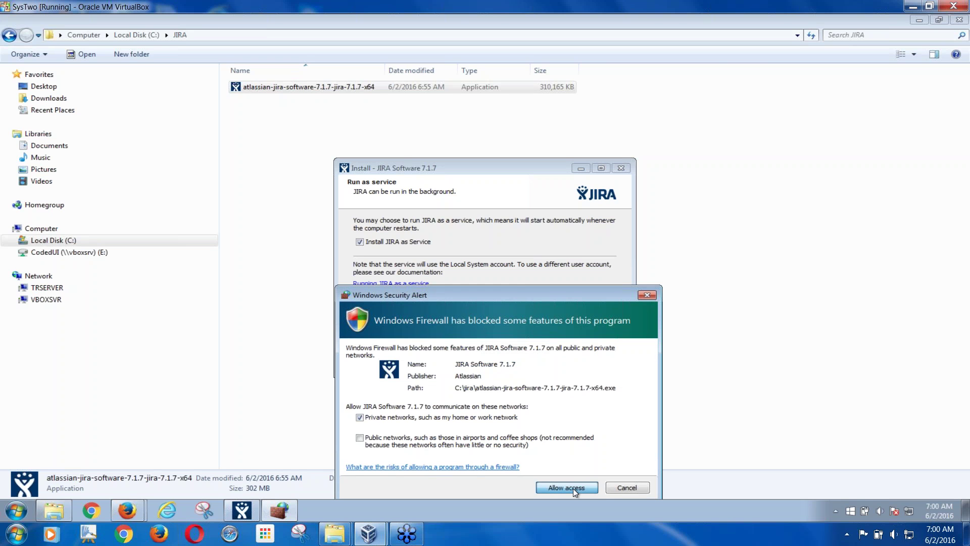
pyautogui.click(573, 488)
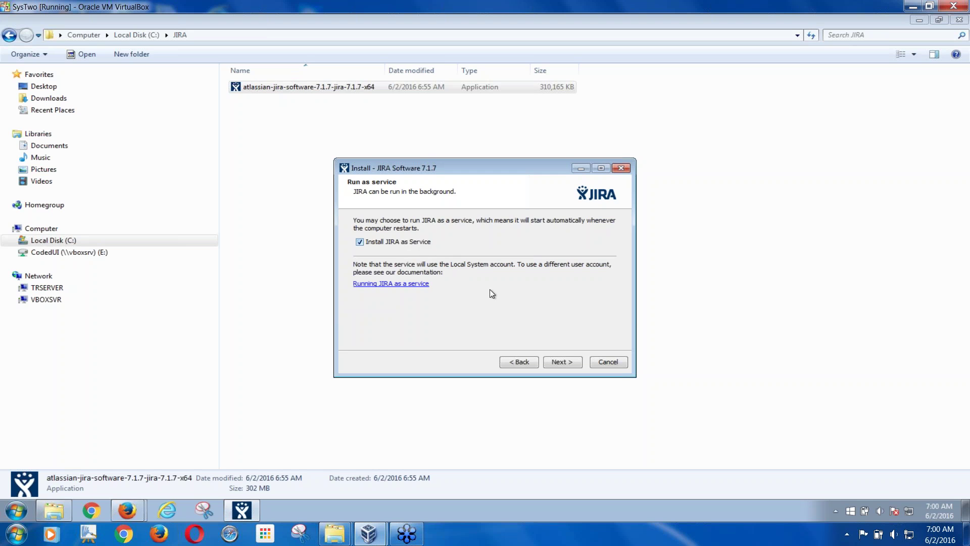
# - Keep JIRA installing as a Windows service and start the installation from the summary
pyautogui.click(562, 362)
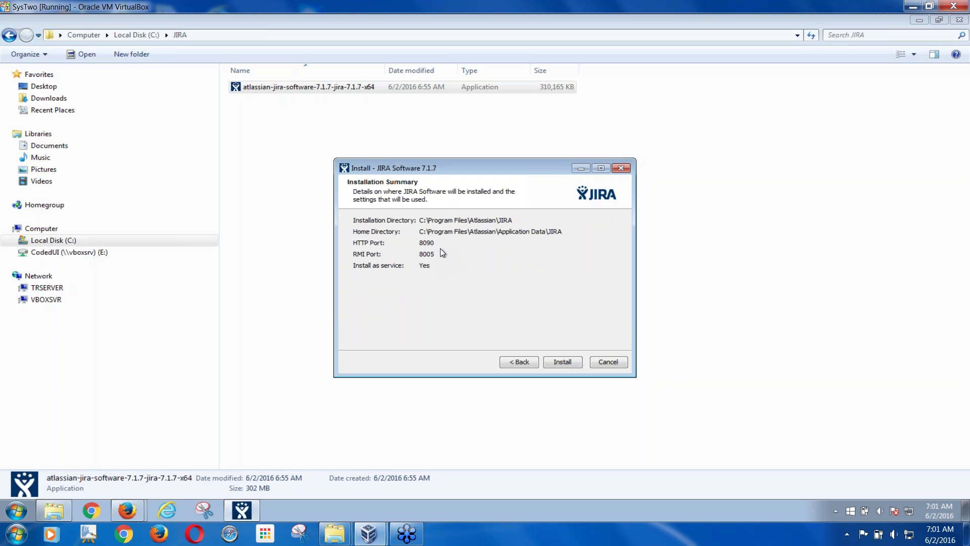
pyautogui.click(564, 361)
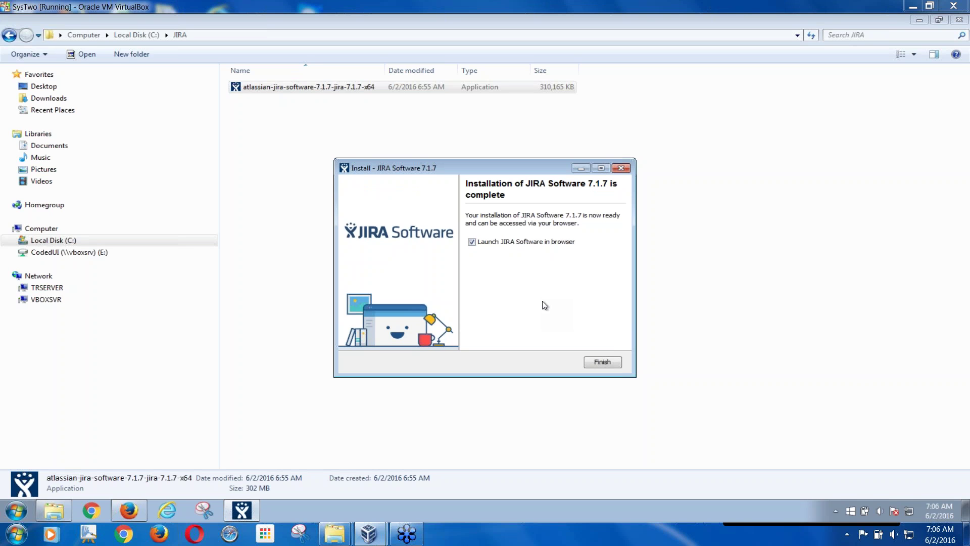
# - Finish the installer with browser launch enabled, loading the JIRA setup page at localhost:8090
pyautogui.click(602, 362)
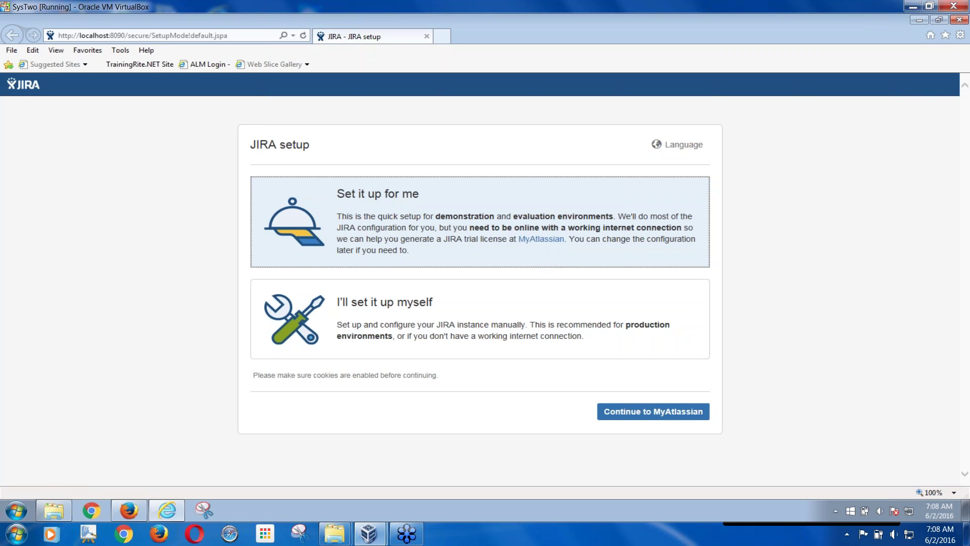
# - Proceed with the 'Set it up for me' quick setup to the My Atlassian login page
pyautogui.click(653, 412)
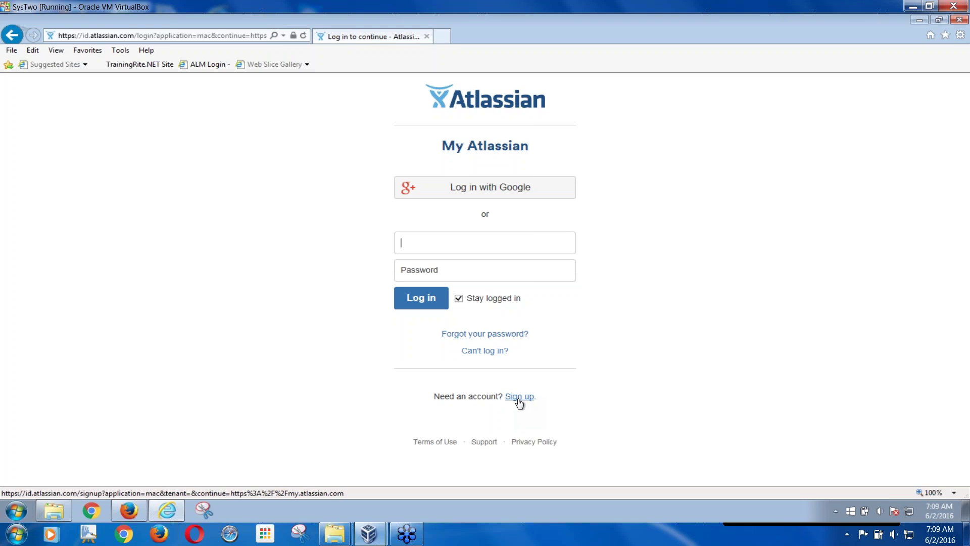
# - Open the My Atlassian sign-up form and enter the account e-mail address and full name
pyautogui.click(518, 398)
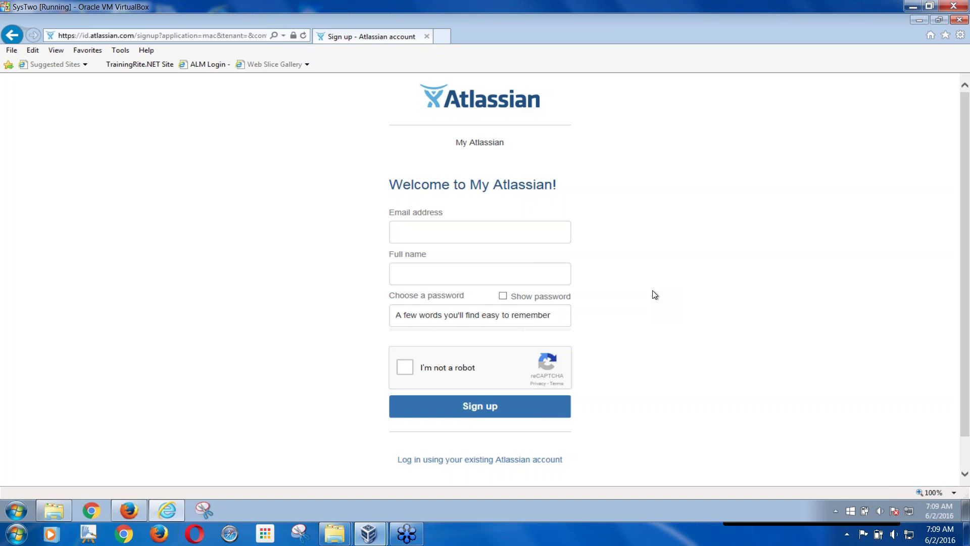
pyautogui.press('Tab')
pyautogui.write('SDET Trainer')
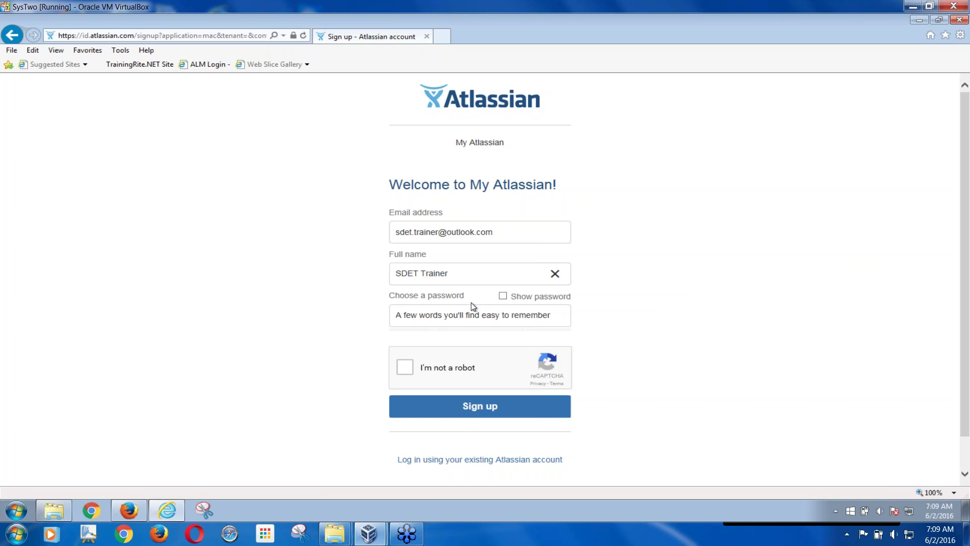
# - Enter the account password, pass the 'I'm not a robot' check, and submit the sign-up
pyautogui.click(503, 296)
pyautogui.click(500, 318)
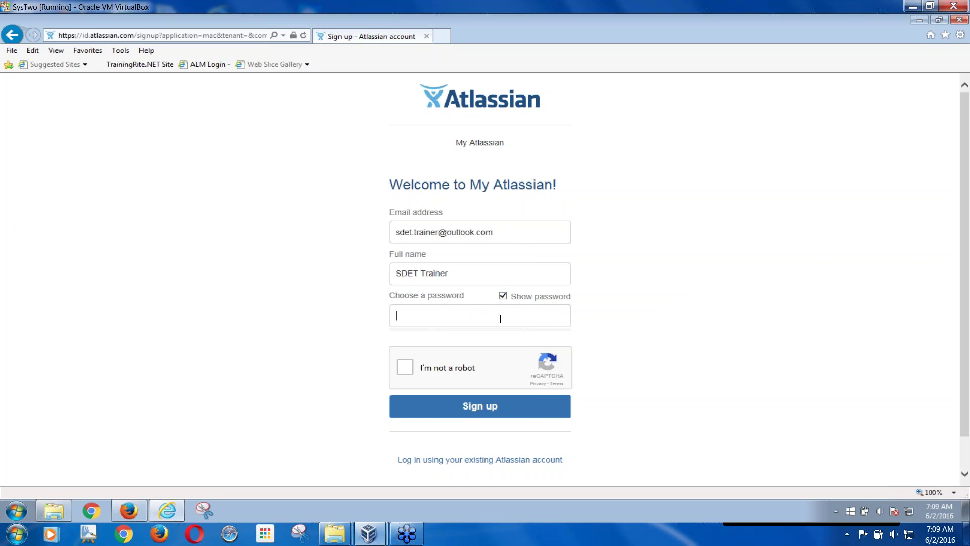
pyautogui.write('Pas')
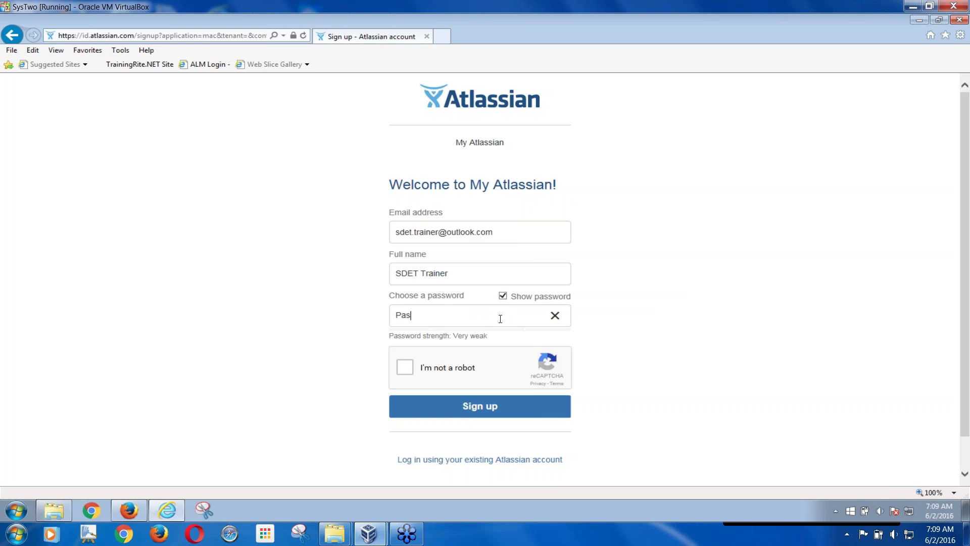
pyautogui.write('sw0rd')
pyautogui.write('!@#')
pyautogui.click(405, 367)
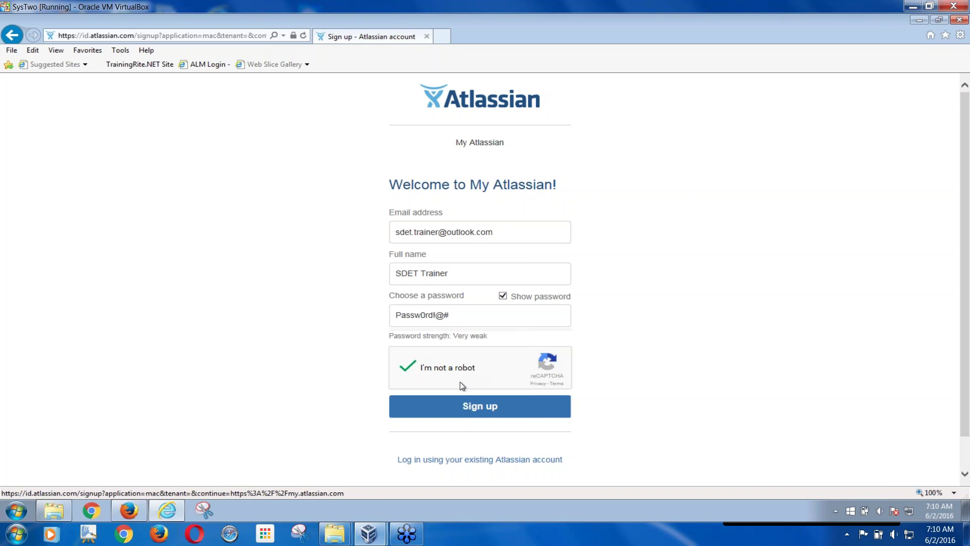
pyautogui.click(474, 410)
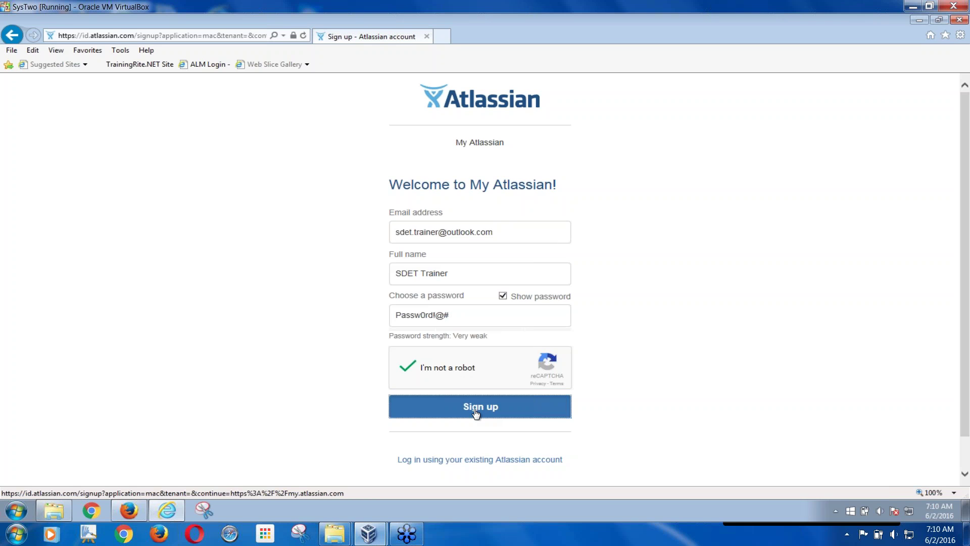
pyautogui.click(475, 412)
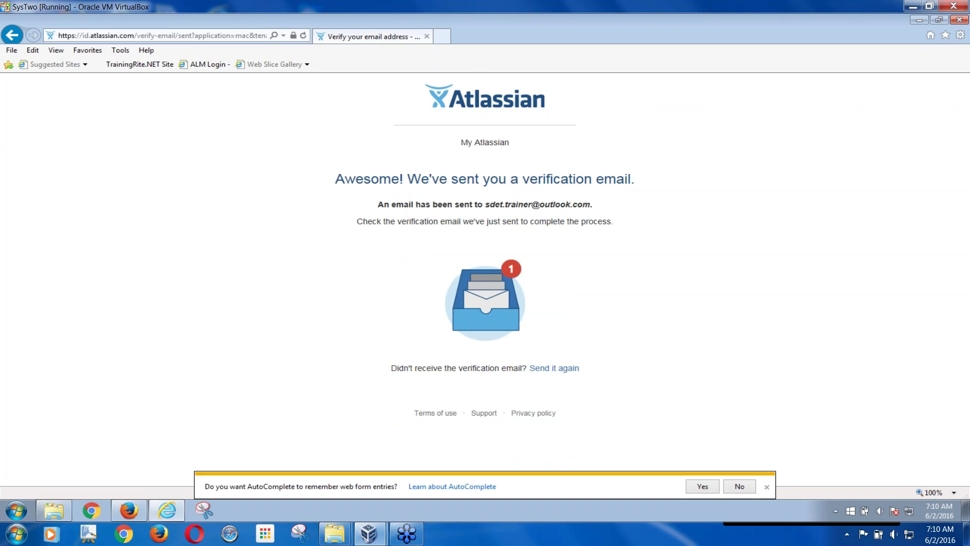
# - Open a new Internet Explorer tab beside the verification-sent page
pyautogui.click(445, 34)
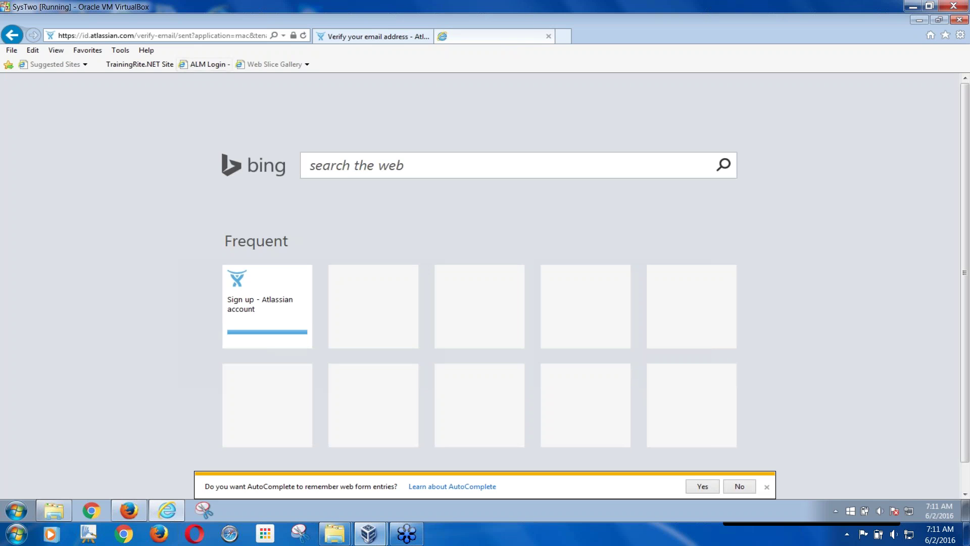
# - Navigate the new tab to outlook.com
pyautogui.click(198, 37)
pyautogui.click(197, 36)
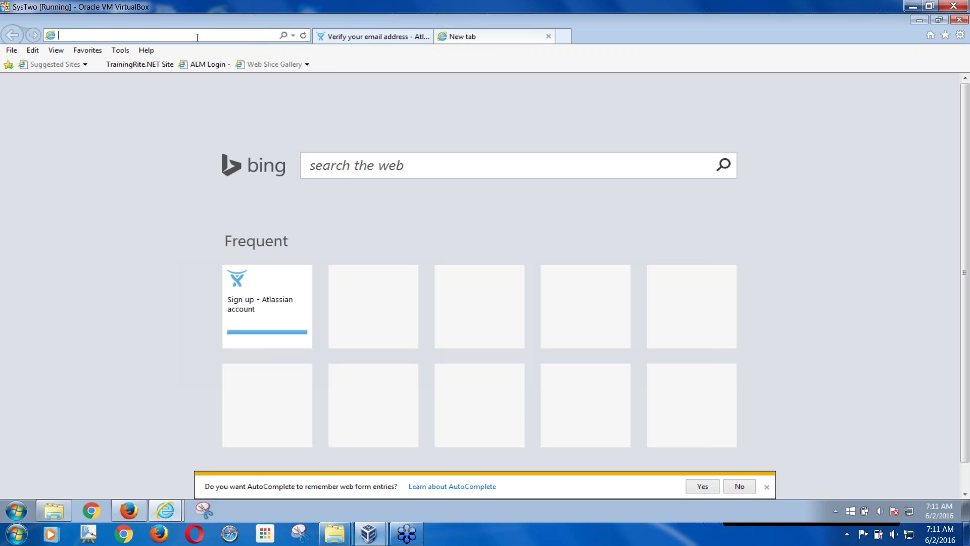
pyautogui.write('outl')
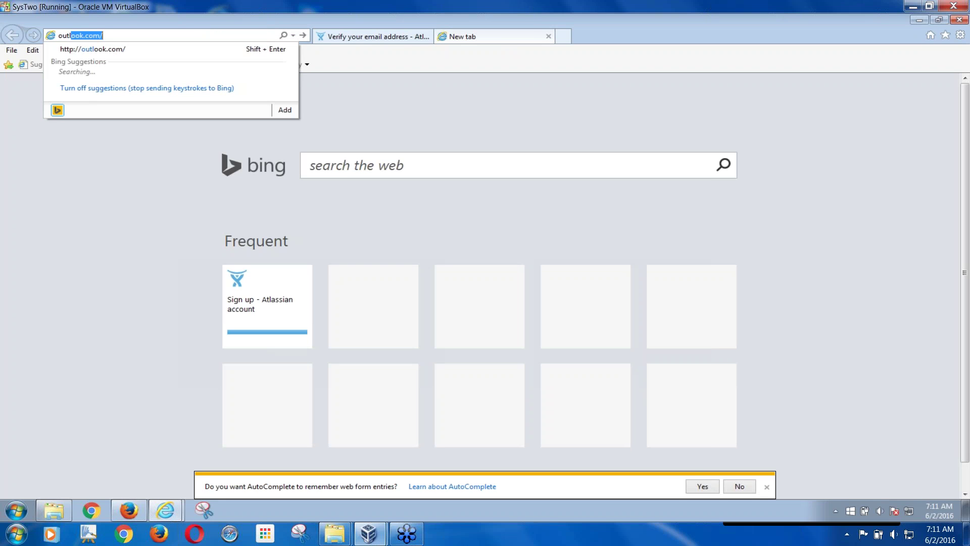
pyautogui.write('ook.com')
pyautogui.press('Return')
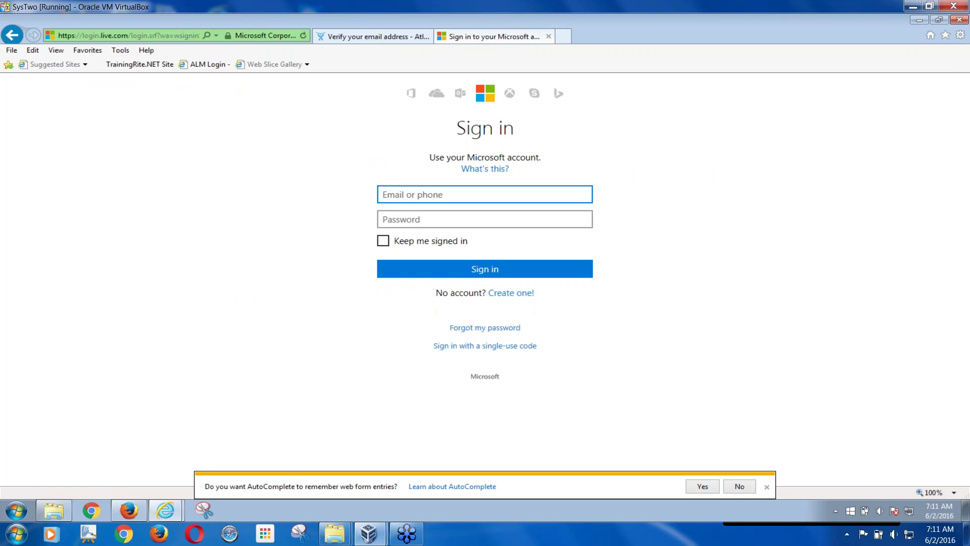
# - Sign in with the Microsoft account e-mail and password, retyping the password after an error
pyautogui.press('Tab')
pyautogui.write('•••••••••')
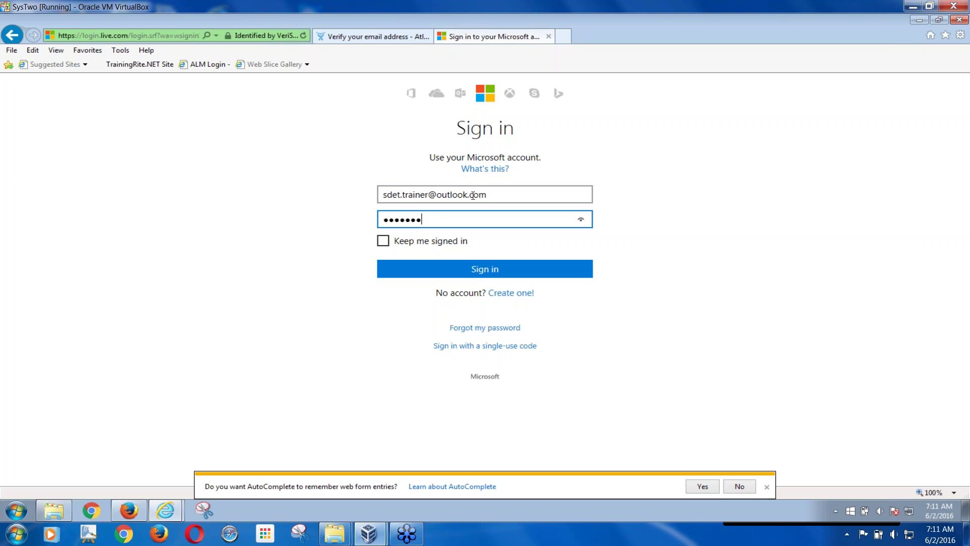
pyautogui.press('Return')
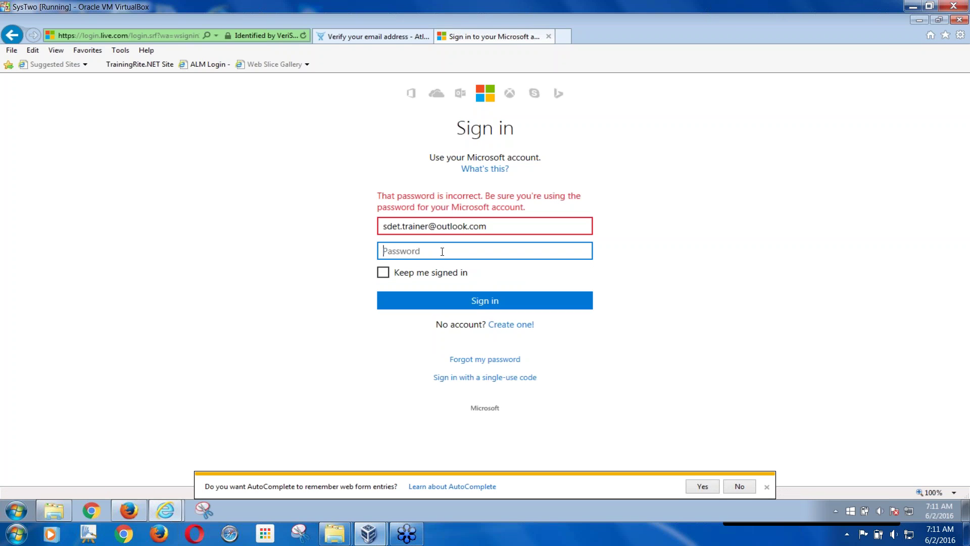
pyautogui.write('•••••••••••')
pyautogui.click(442, 301)
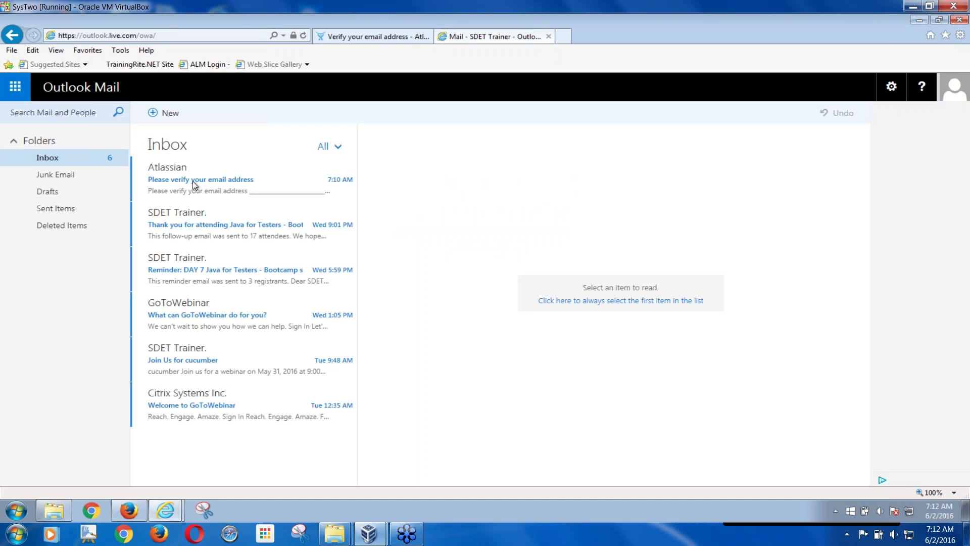
# - Open Atlassian's 'Please verify your email address' message and confirm the address with its verify button
pyautogui.click(164, 181)
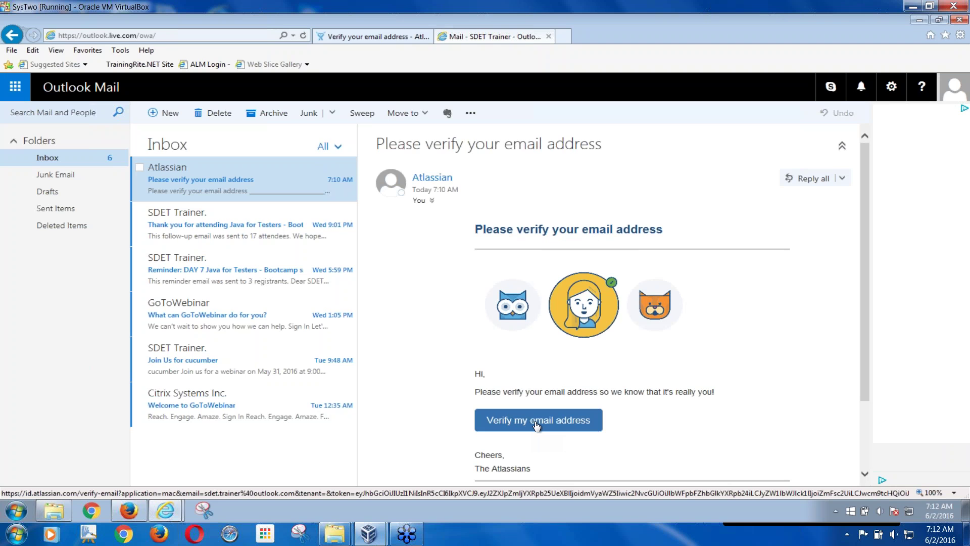
pyautogui.click(537, 426)
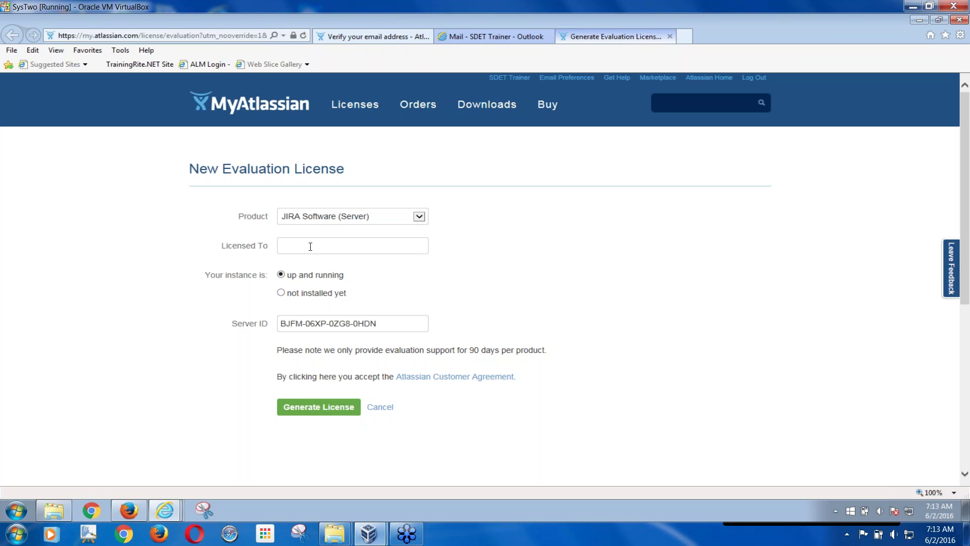
# - Enter the licensee name, generate a JIRA Software Server evaluation licence, and install it on localhost
pyautogui.write('SDET Trainer')
pyautogui.hotkey('ctrl', 'a')
pyautogui.click(315, 408)
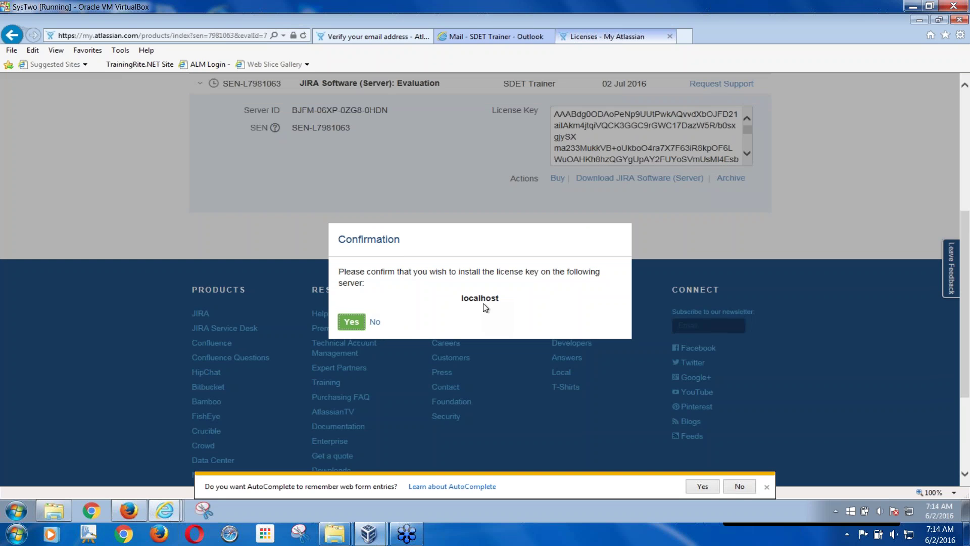
pyautogui.click(357, 326)
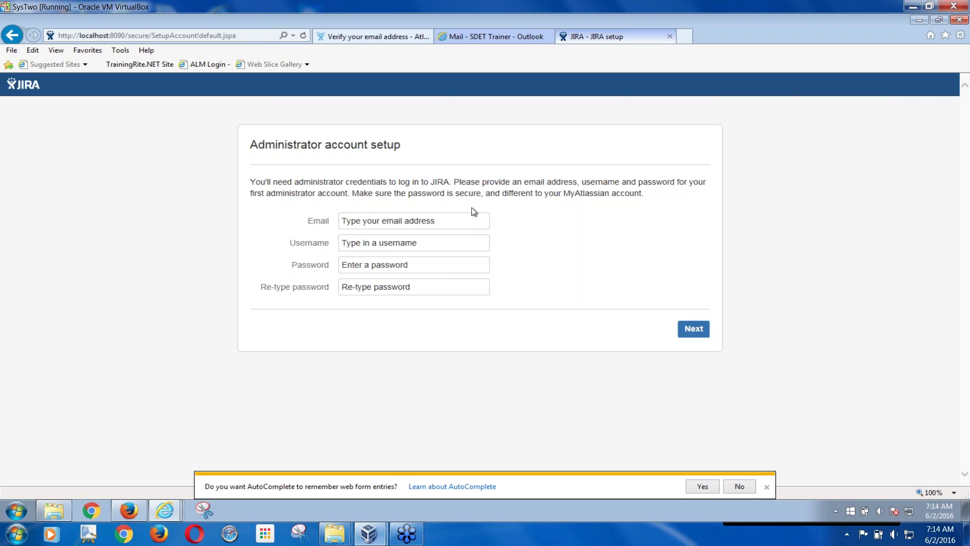
# - Fill in the administrator's email, username and a confirmed password, then submit the account
pyautogui.click(444, 223)
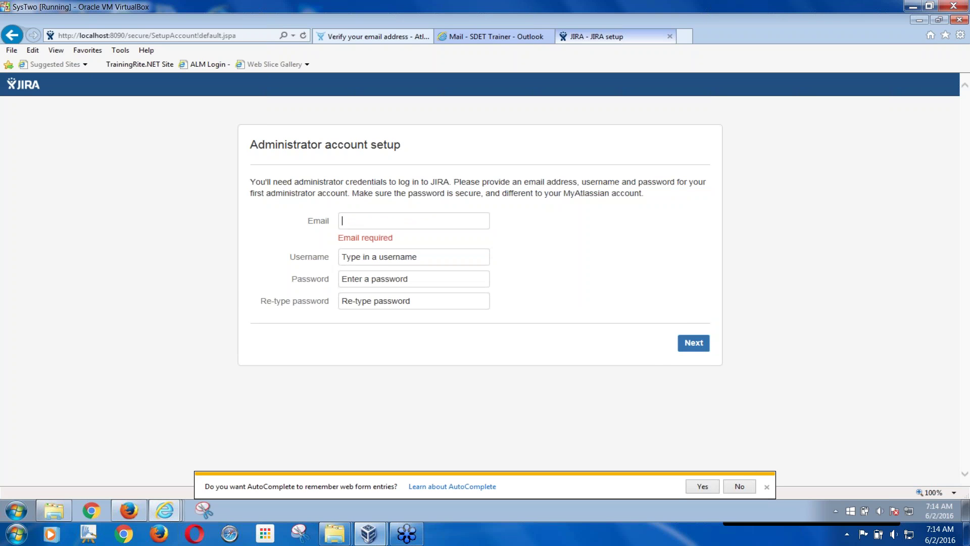
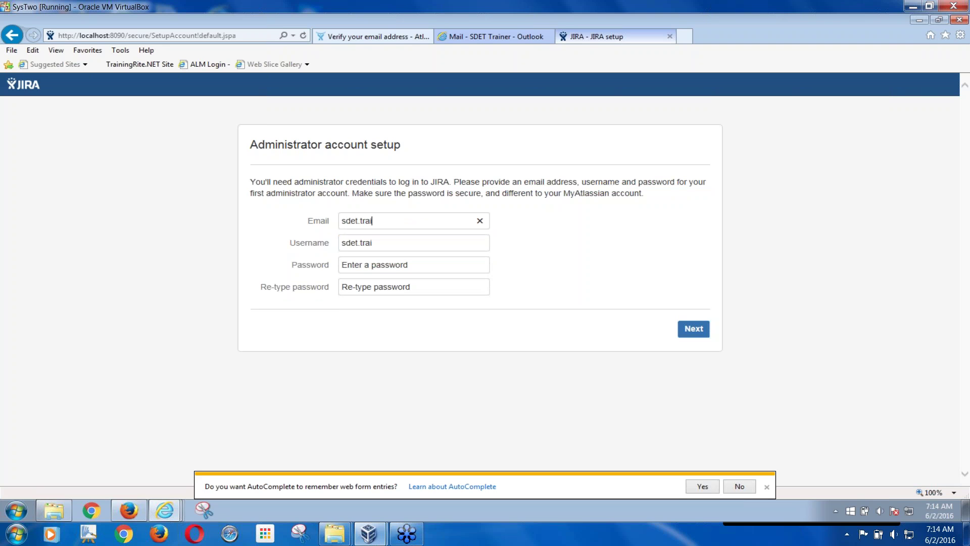
pyautogui.press('Tab')
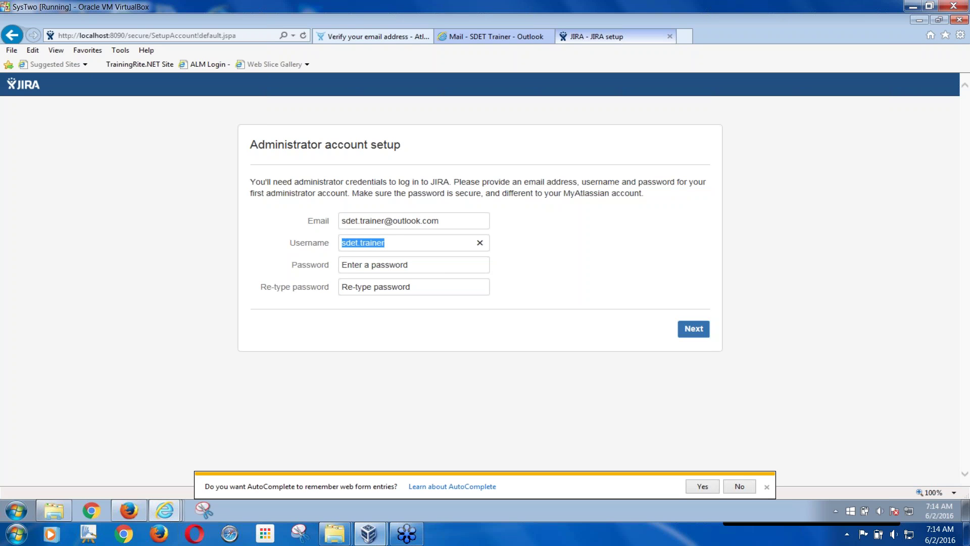
pyautogui.click(421, 266)
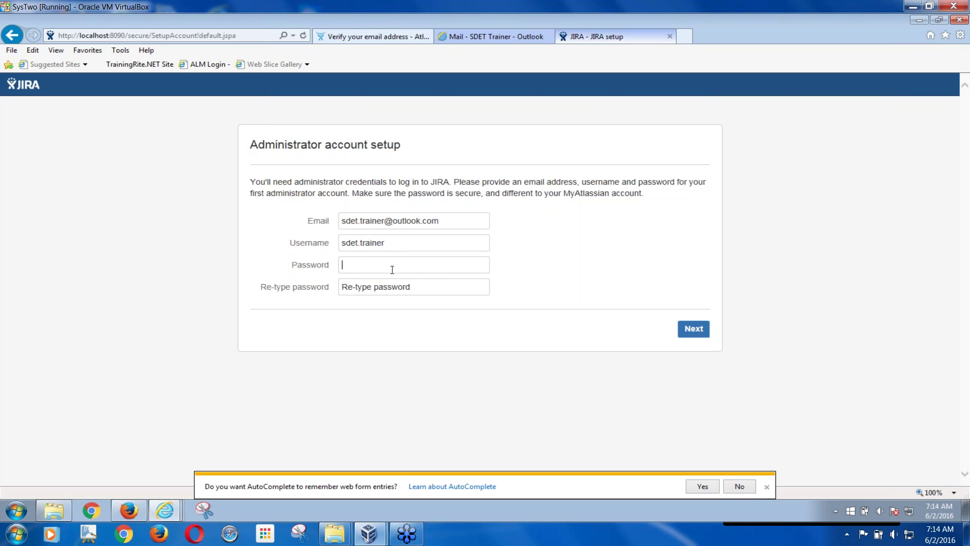
pyautogui.write('•••••••••••')
pyautogui.click(418, 286)
pyautogui.write('•••••••••••')
pyautogui.click(693, 329)
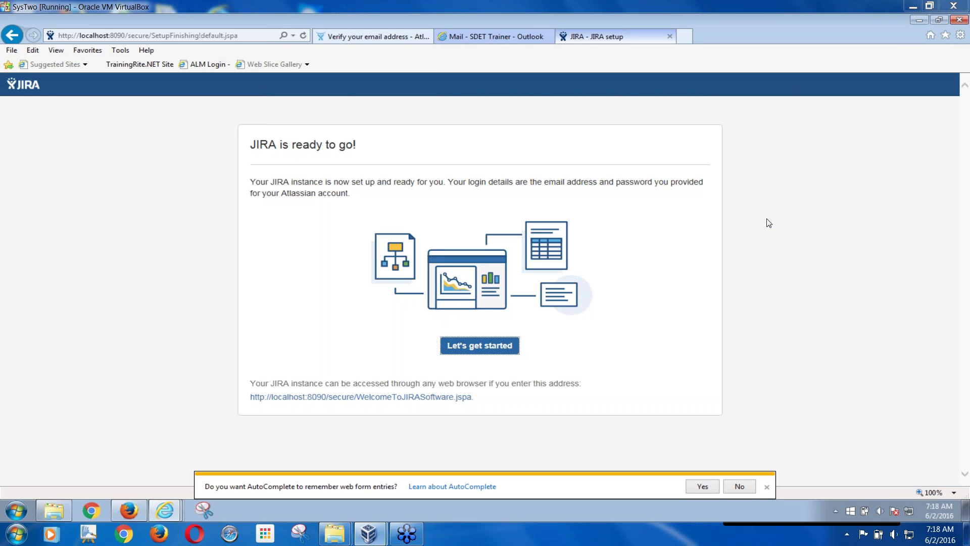
# - Choose 'Let's get started' on the 'JIRA is ready to go!' page
pyautogui.click(480, 348)
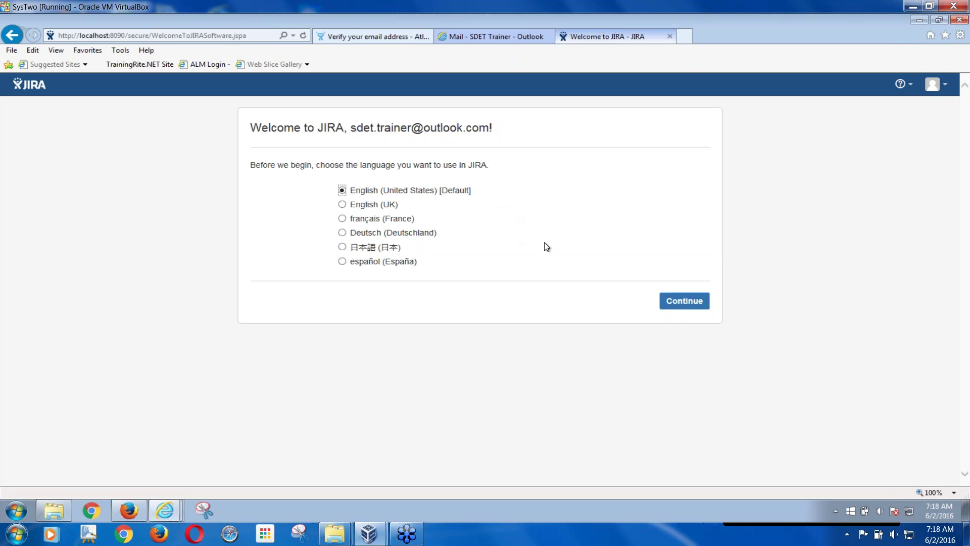
# - Keep English (United States) as the language and skip picking an avatar
pyautogui.click(681, 303)
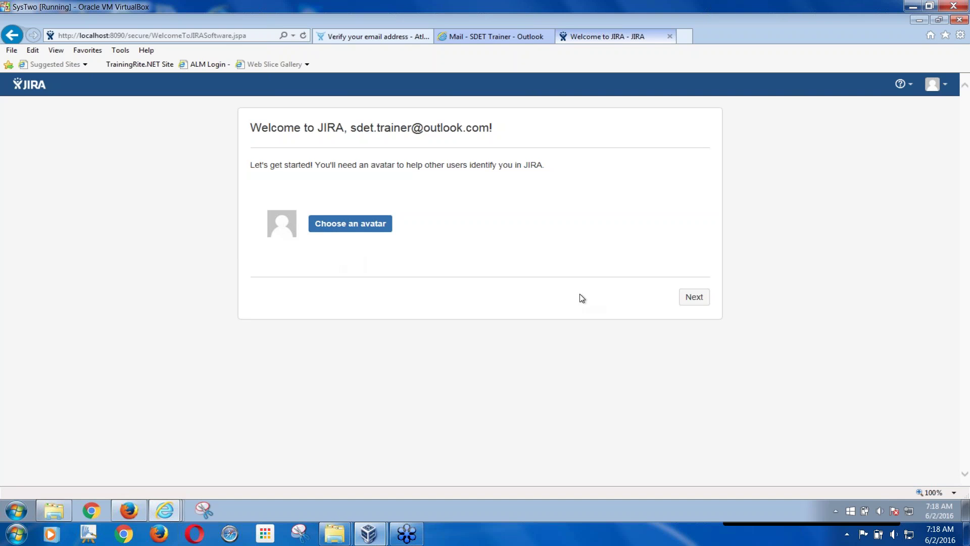
pyautogui.click(693, 299)
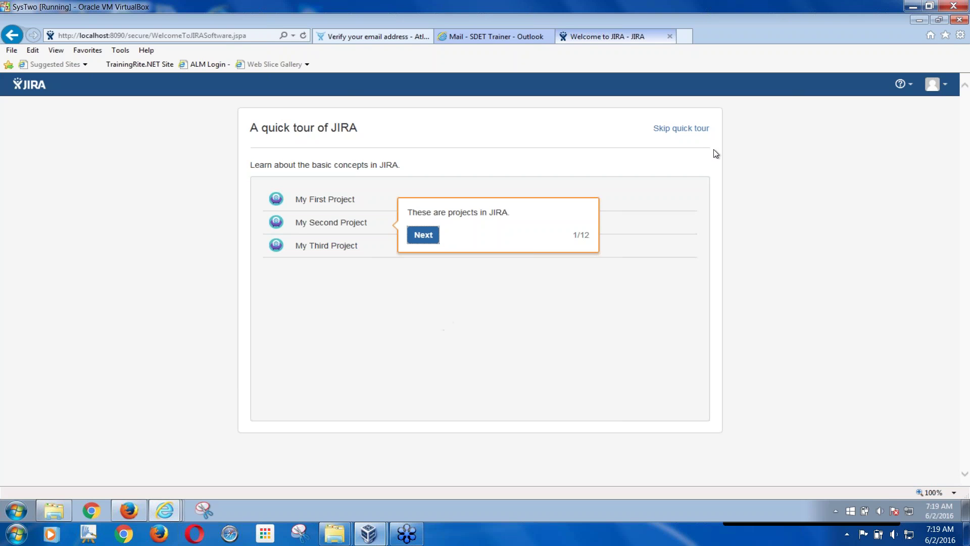
# - Skip the 12-step 'A quick tour of JIRA' to reach 'Your first project'
pyautogui.click(681, 131)
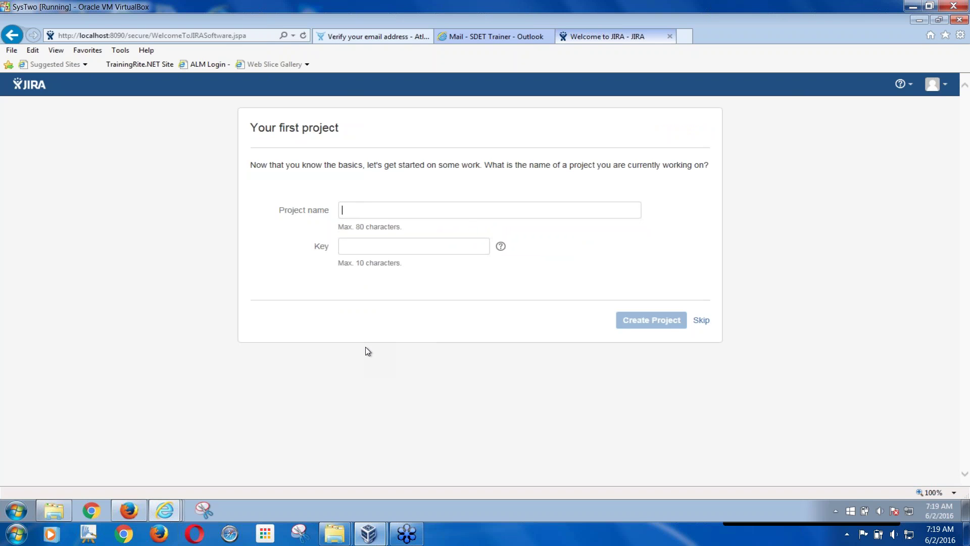
# - Enter 'SDET Training Demo' as the project name, with the key filling in as STD
pyautogui.write('SD')
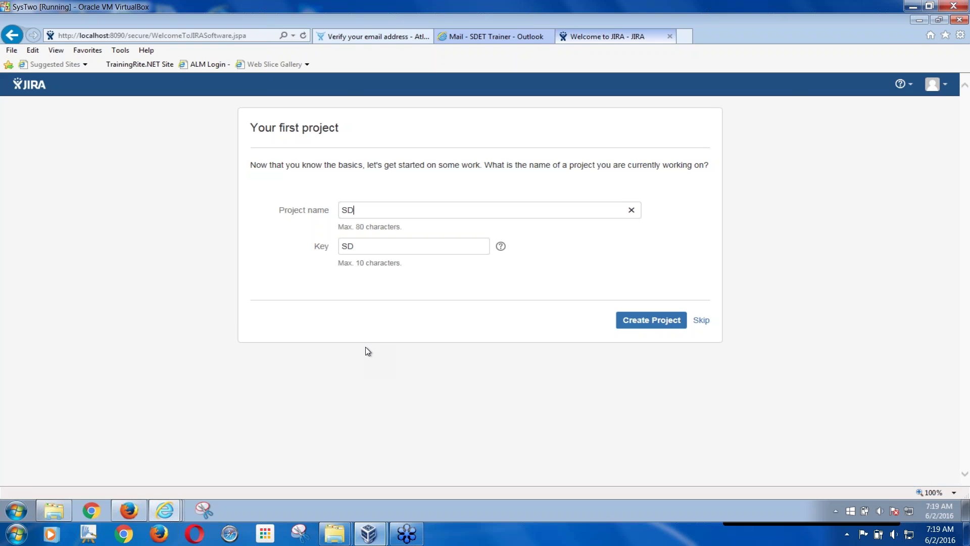
pyautogui.write('ET Training Demo')
pyautogui.moveTo(348, 210); pyautogui.dragTo(342, 212)
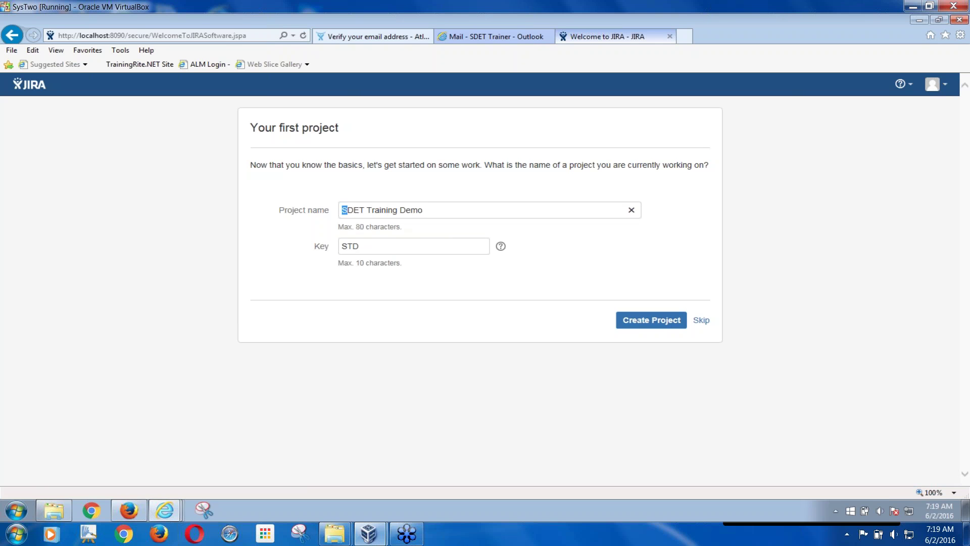
pyautogui.click(369, 211)
# - Submit the SDET Training Demo project with key STD for creation
pyautogui.click(637, 328)
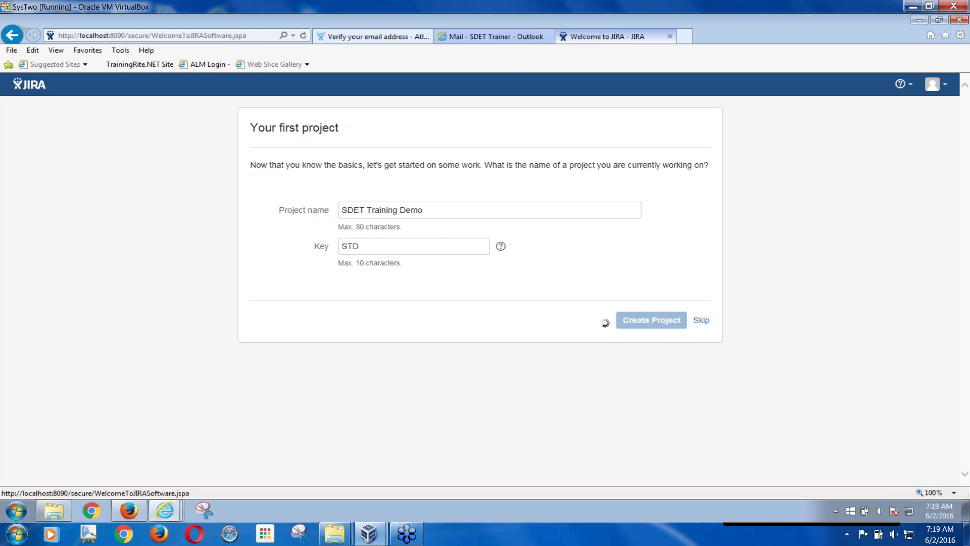